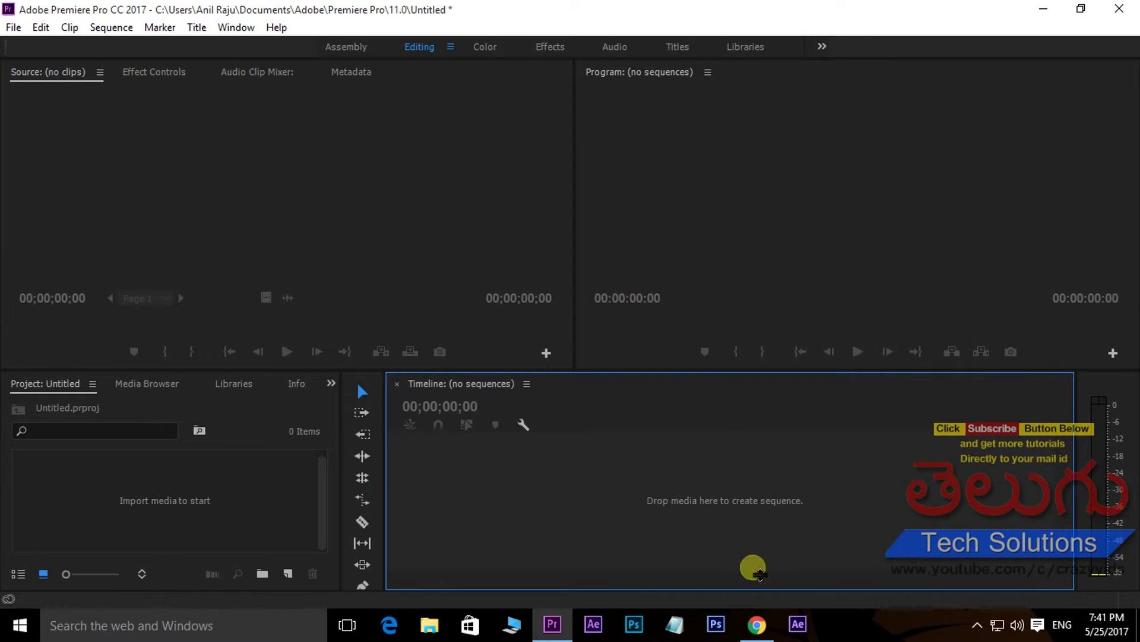
Switch to YouTube in Chrome and open the Telugu Tech Solutions channel page
click(756, 624)
mouse_move(720, 480)
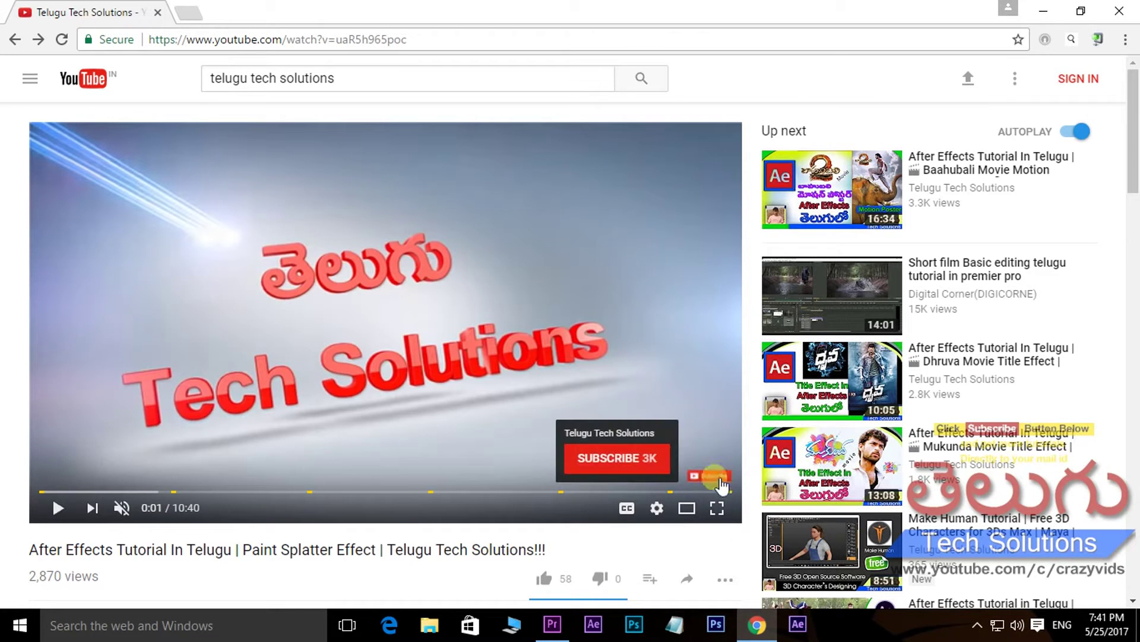
scroll(720, 482, down, 2)
scroll(720, 480, down, 2)
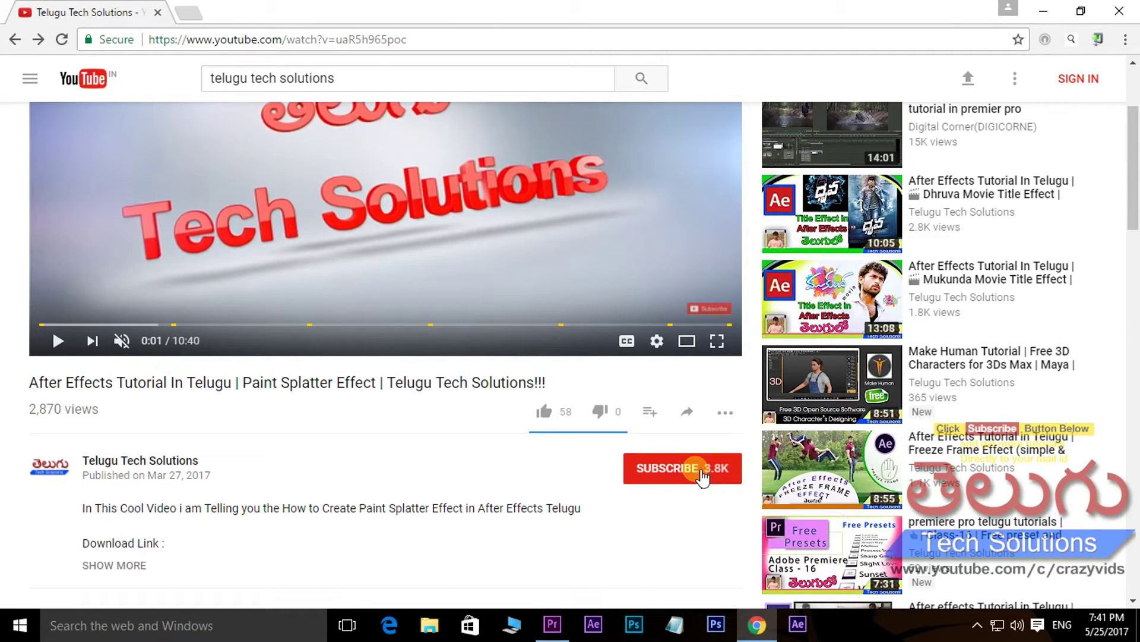
click(146, 467)
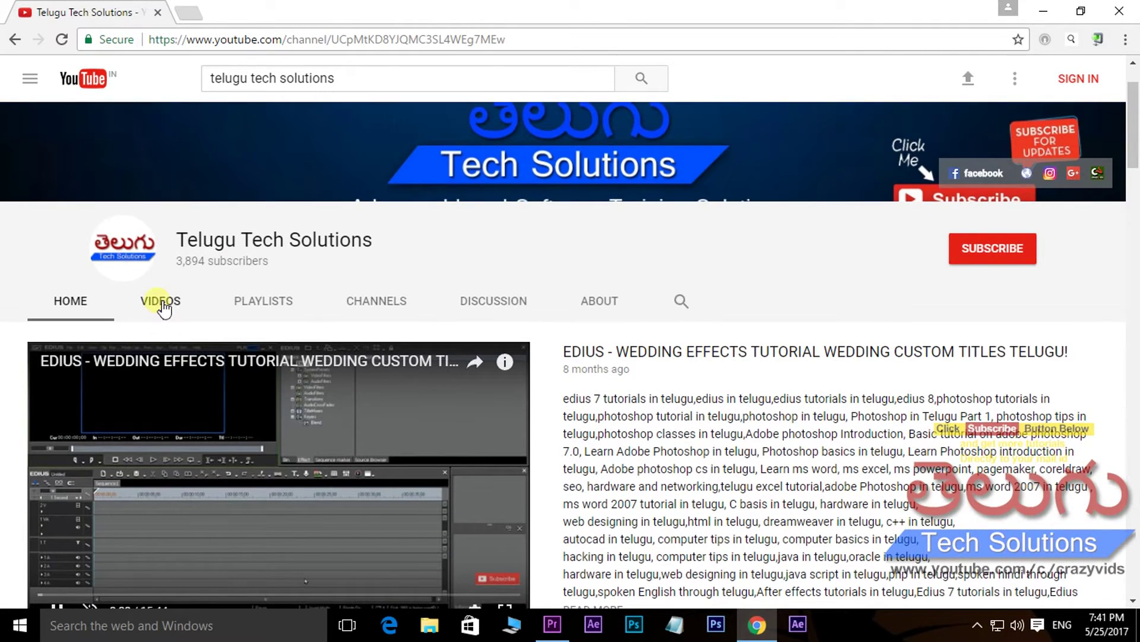
Browse the channel's uploaded videos
click(158, 301)
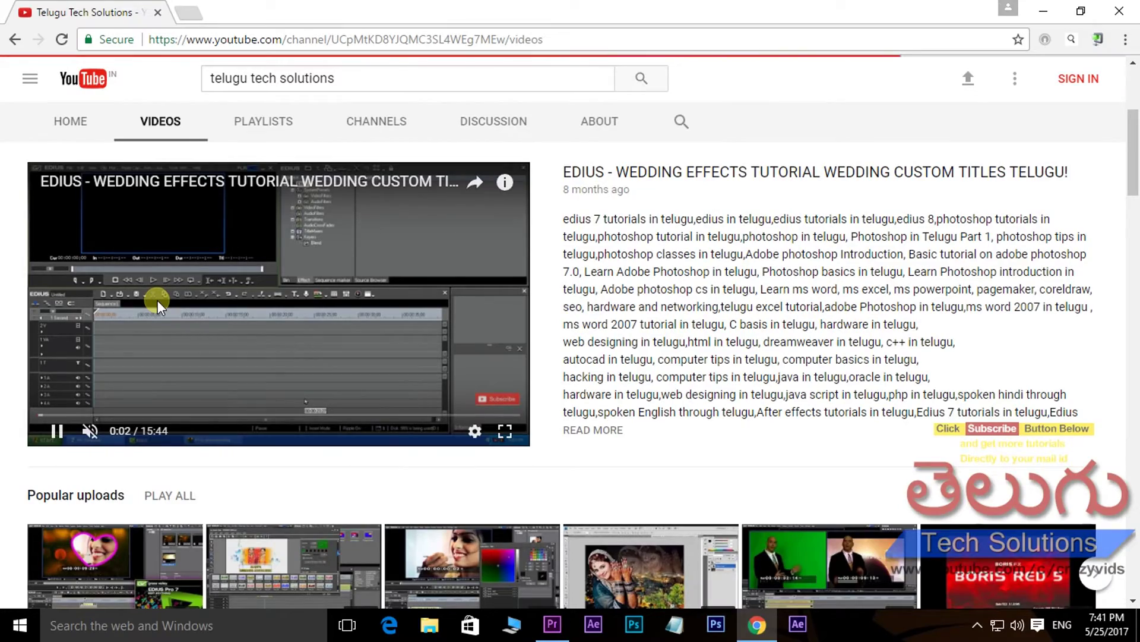
scroll(680, 347, down, 3)
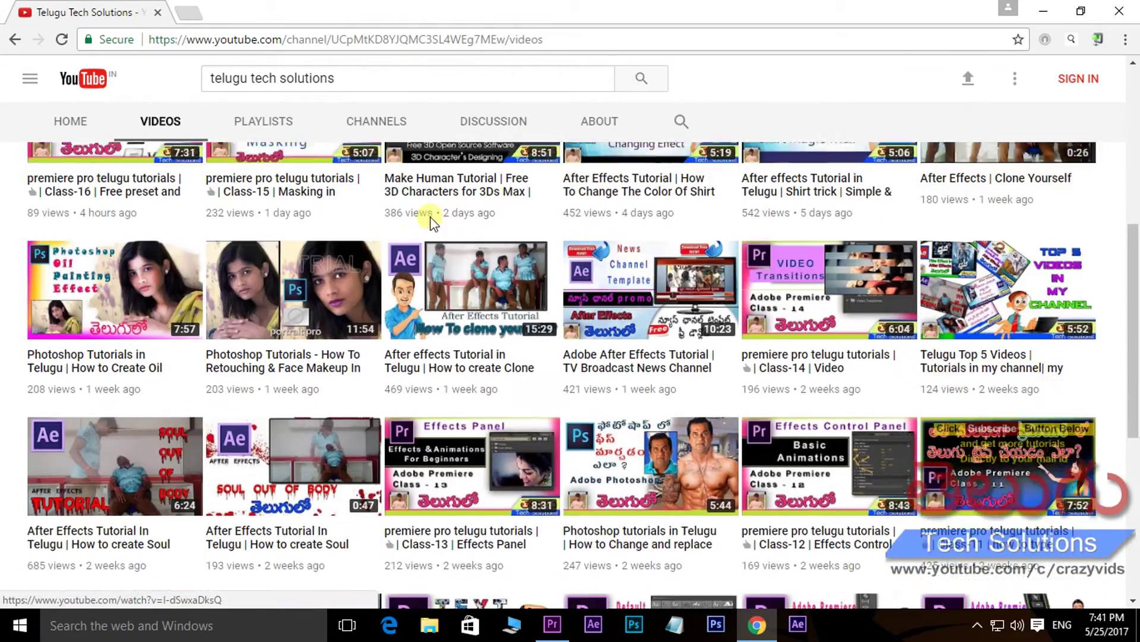
scroll(681, 348, down, 4)
scroll(682, 356, up, 8)
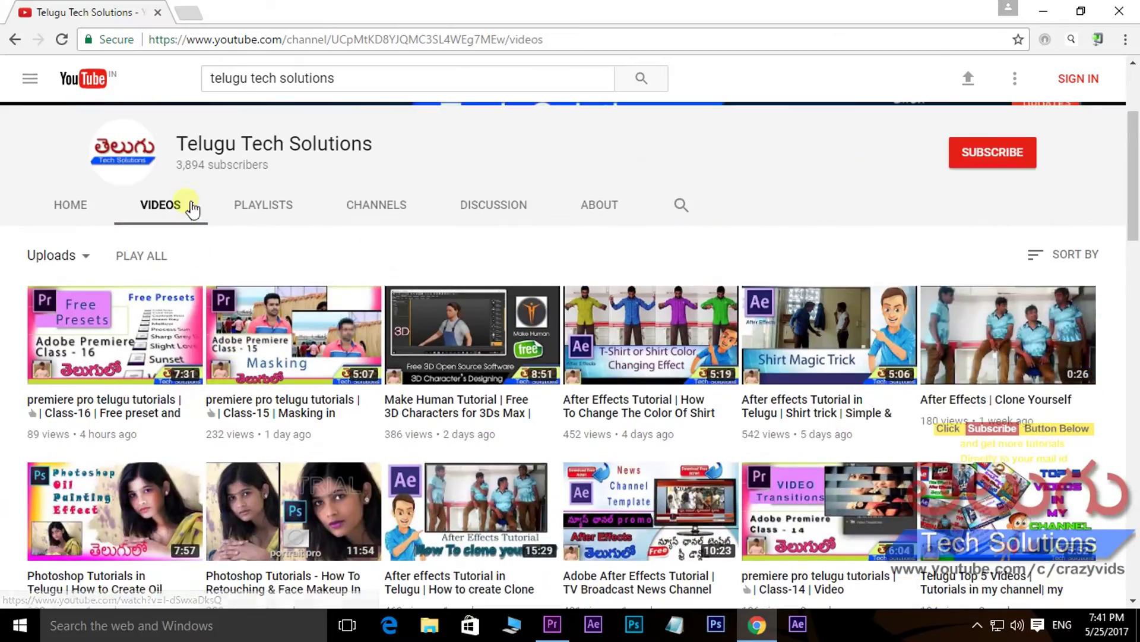
View the channel's created playlists, subscribe to the channel, and return to Premiere Pro
click(273, 216)
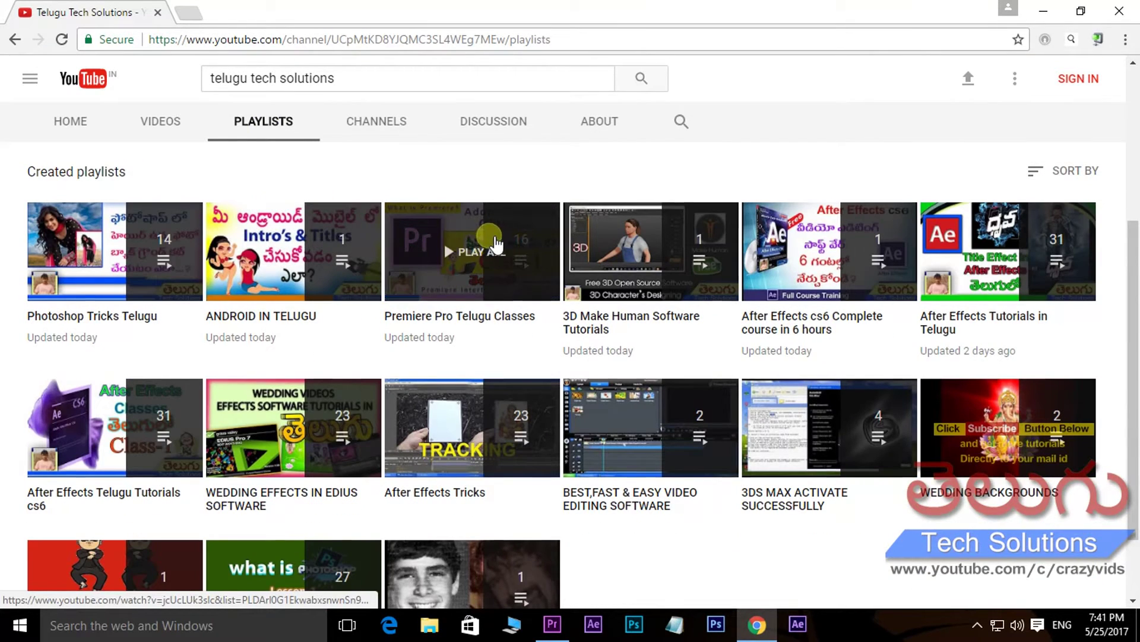
scroll(410, 350, down, 1)
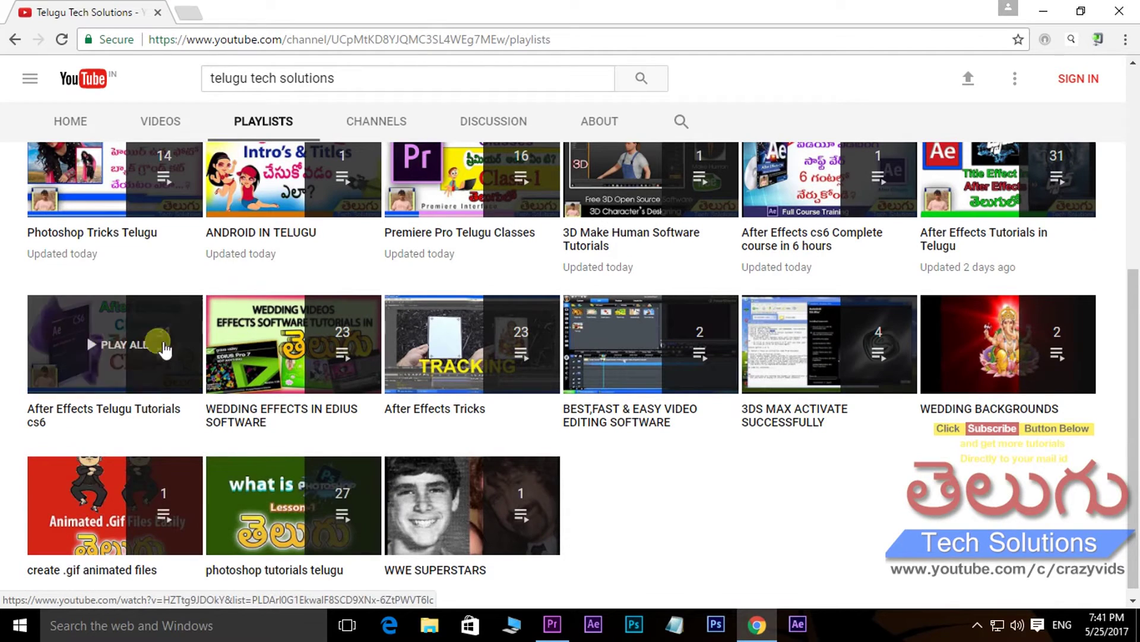
scroll(291, 380, up, 1)
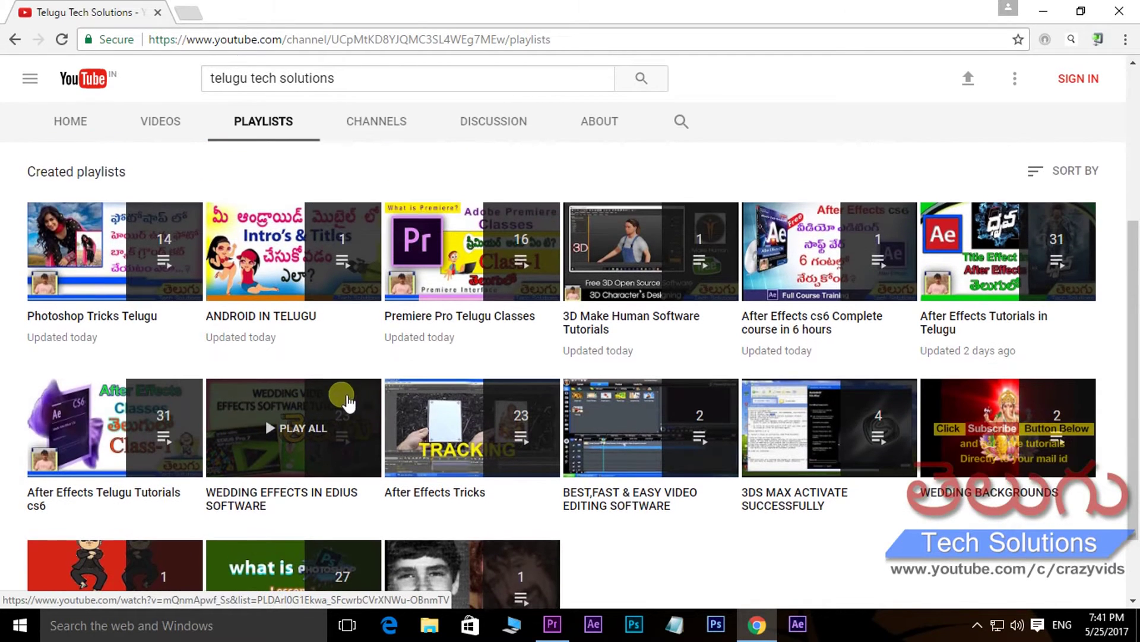
scroll(294, 446, up, 1)
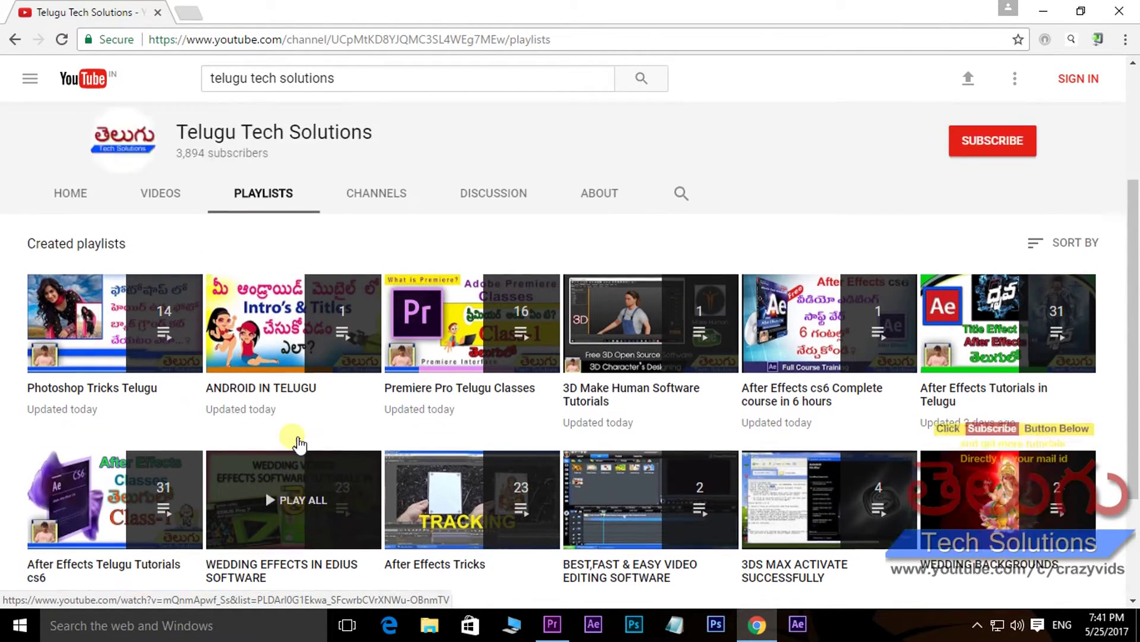
scroll(294, 445, up, 3)
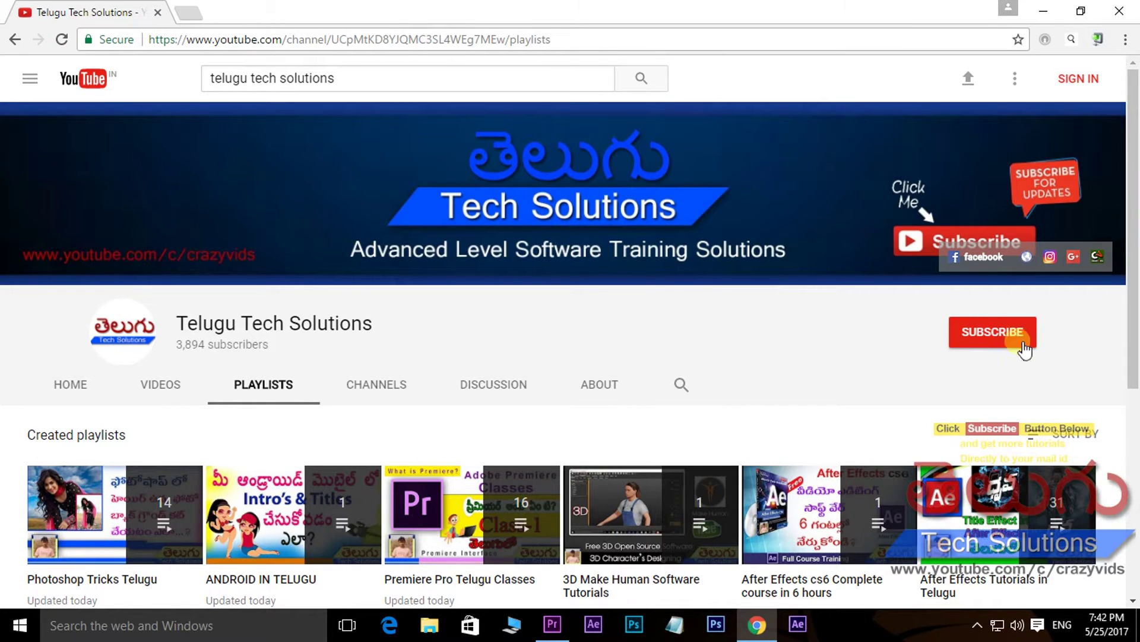
click(969, 350)
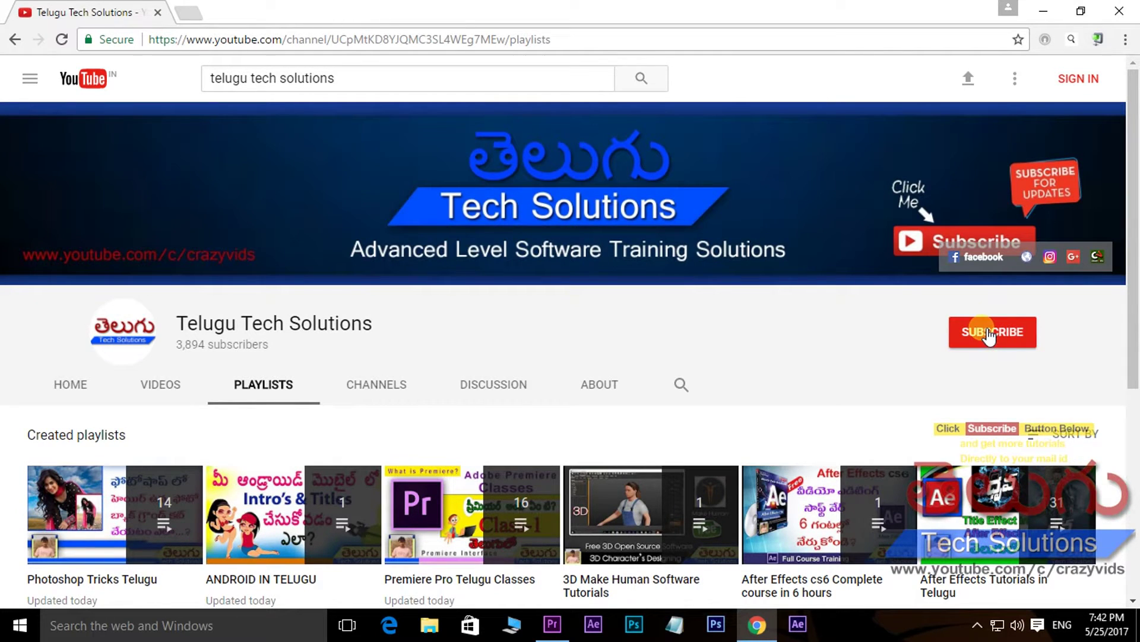
click(551, 624)
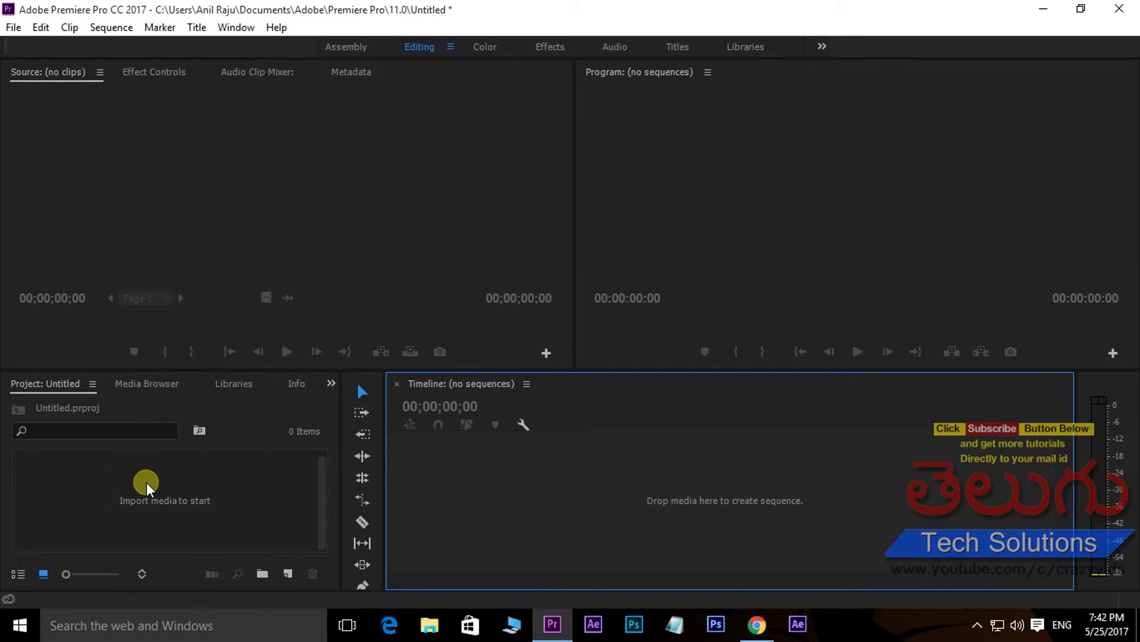
Import the 'Extremely shaky video, how to stabilize it' file into the project
double_click(167, 494)
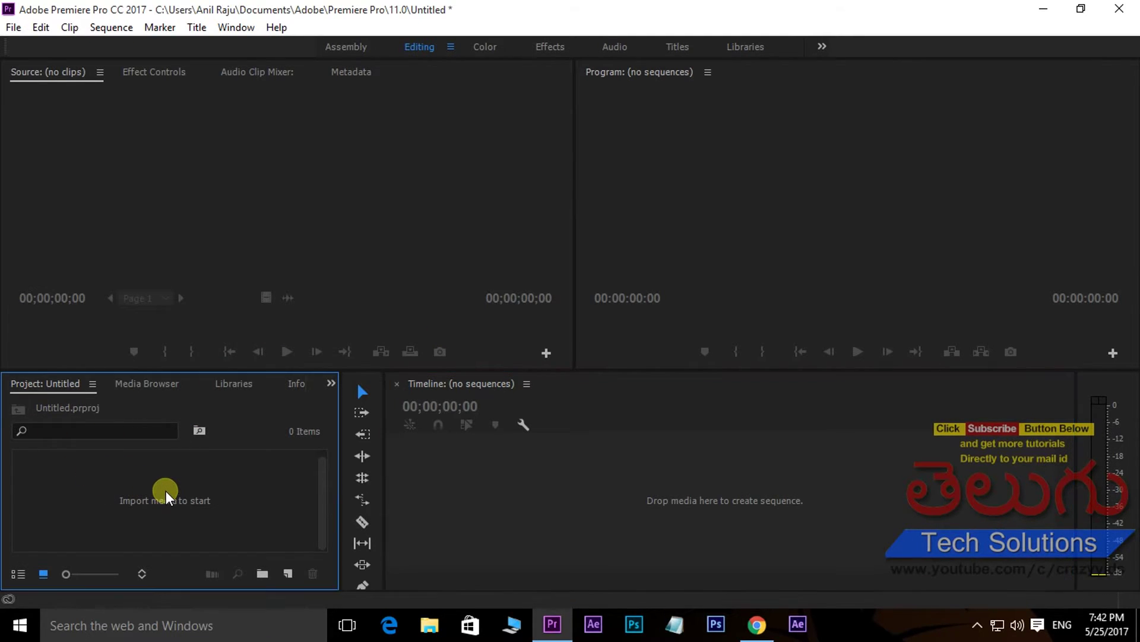
click(392, 180)
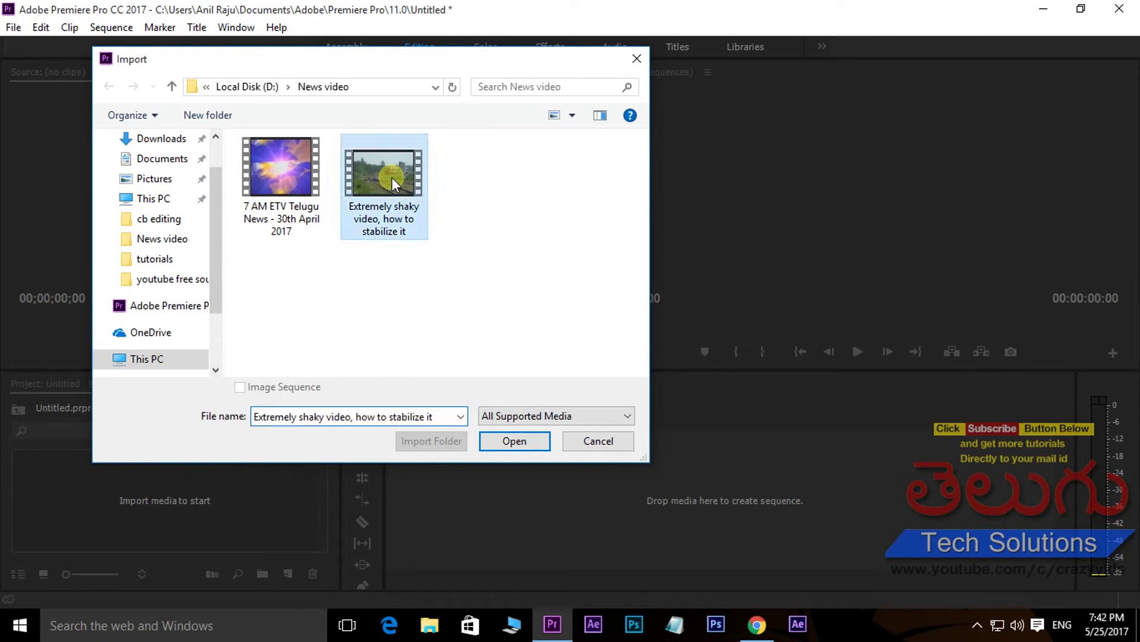
click(522, 442)
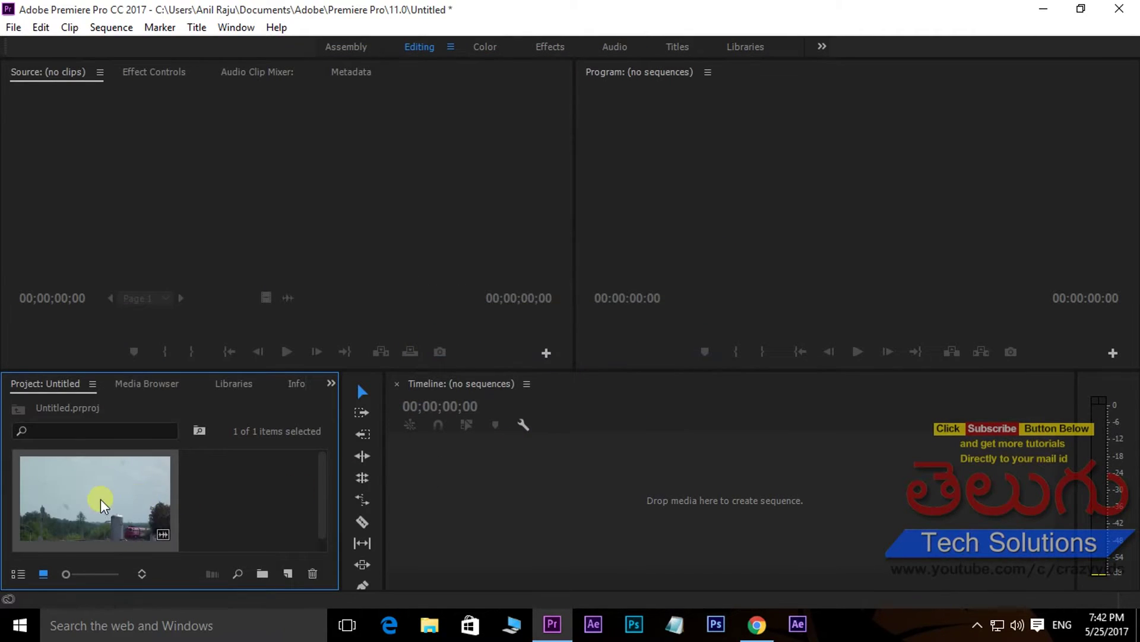
Build a new sequence from the shaky clip and preview it to 00:00:13:00
drag(100, 504, 635, 498)
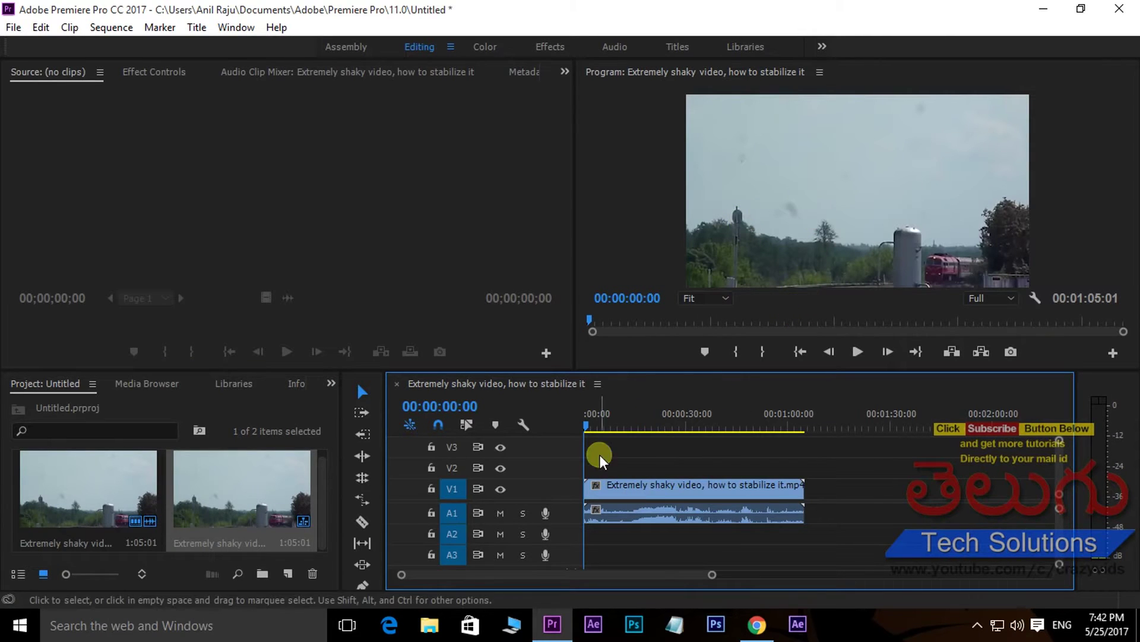
drag(584, 423, 633, 425)
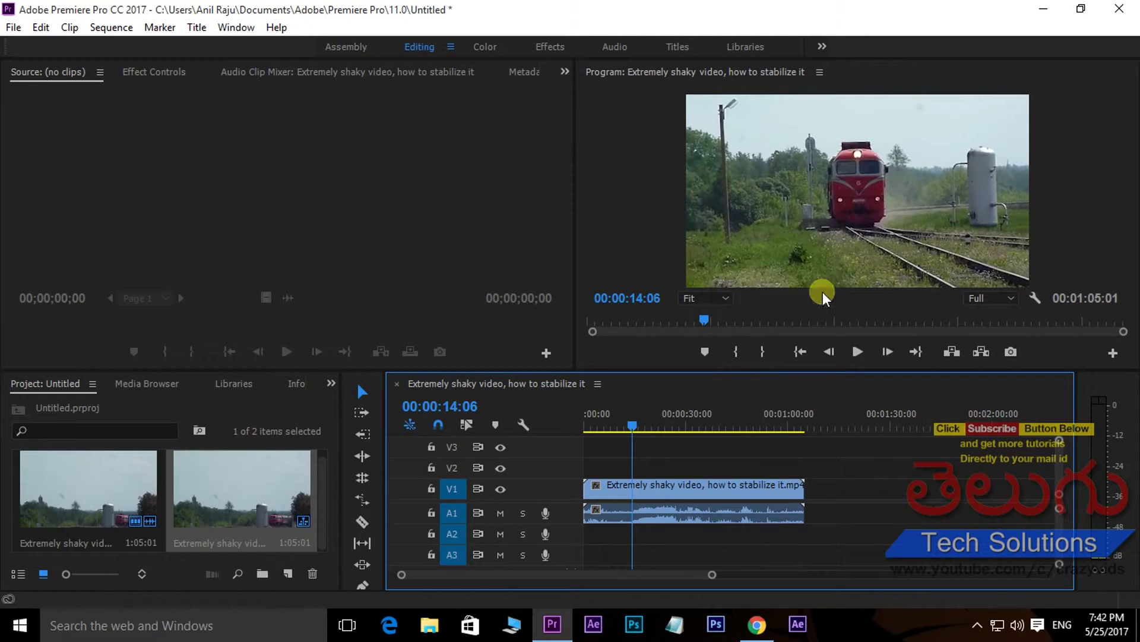
drag(633, 423, 629, 425)
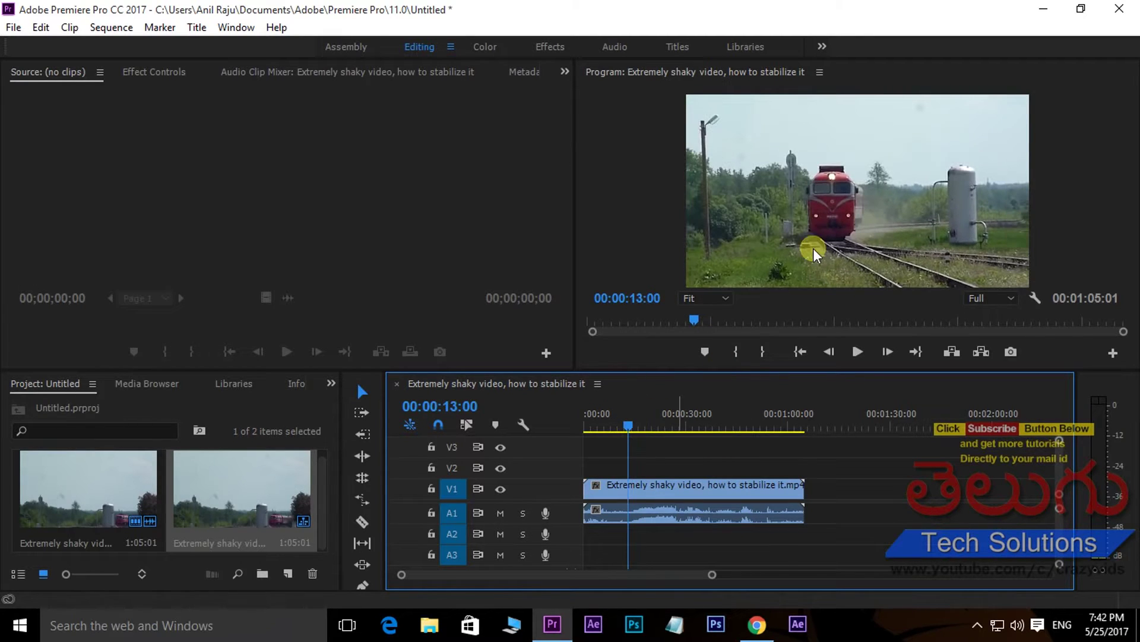
Apply Warp Stabilizer to the V1 train clip and watch its analysis in Effect Controls
click(297, 384)
click(299, 385)
click(66, 410)
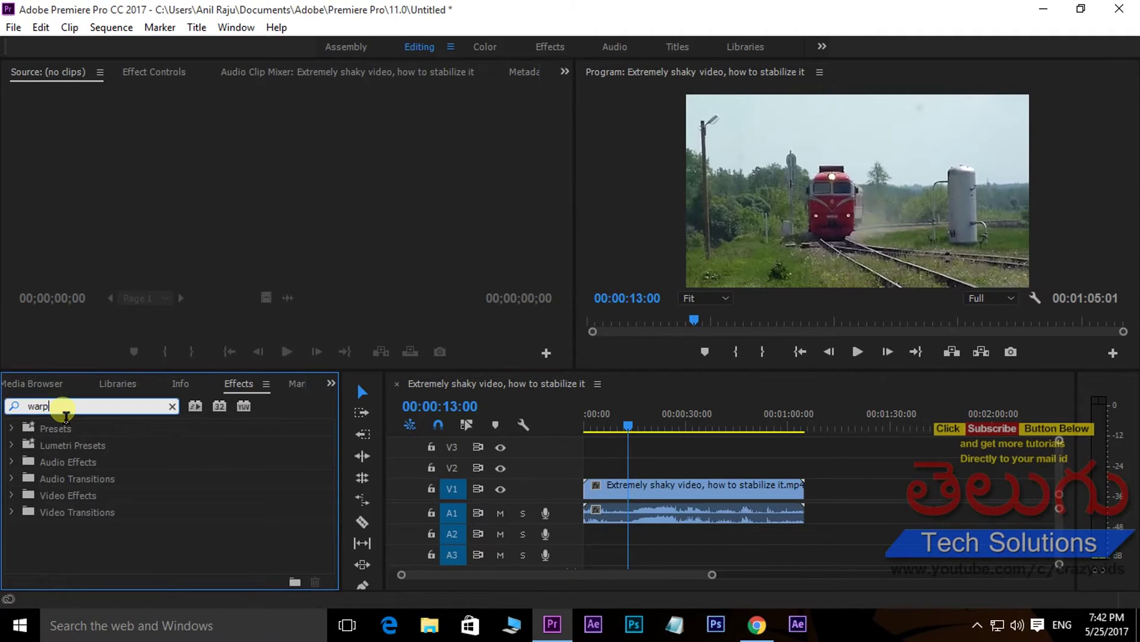
text(warp)
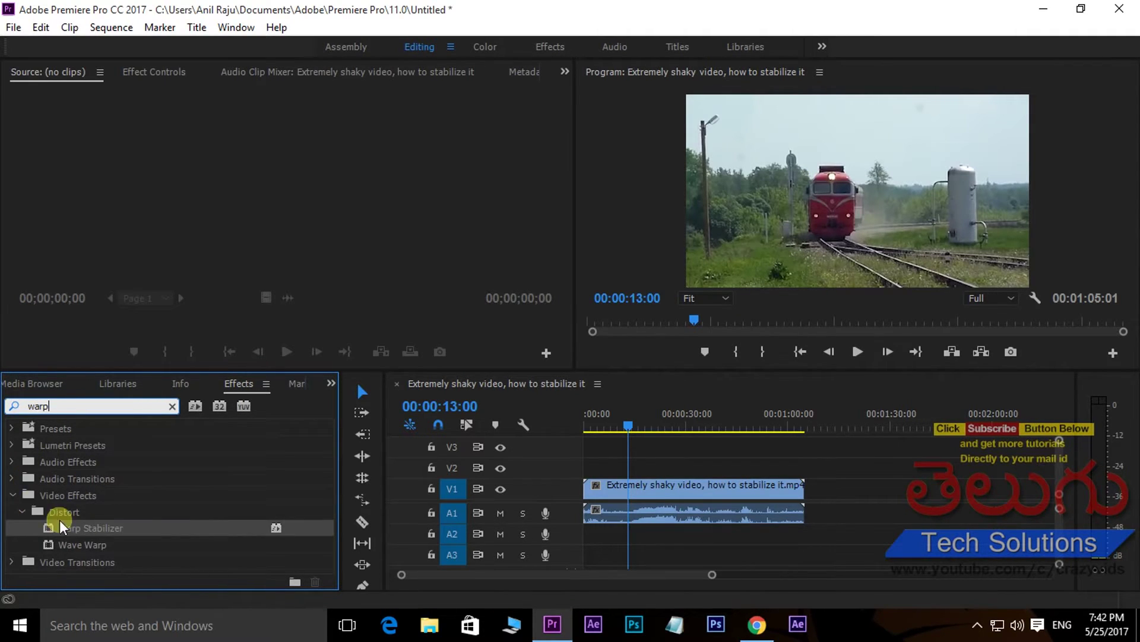
drag(101, 526, 689, 492)
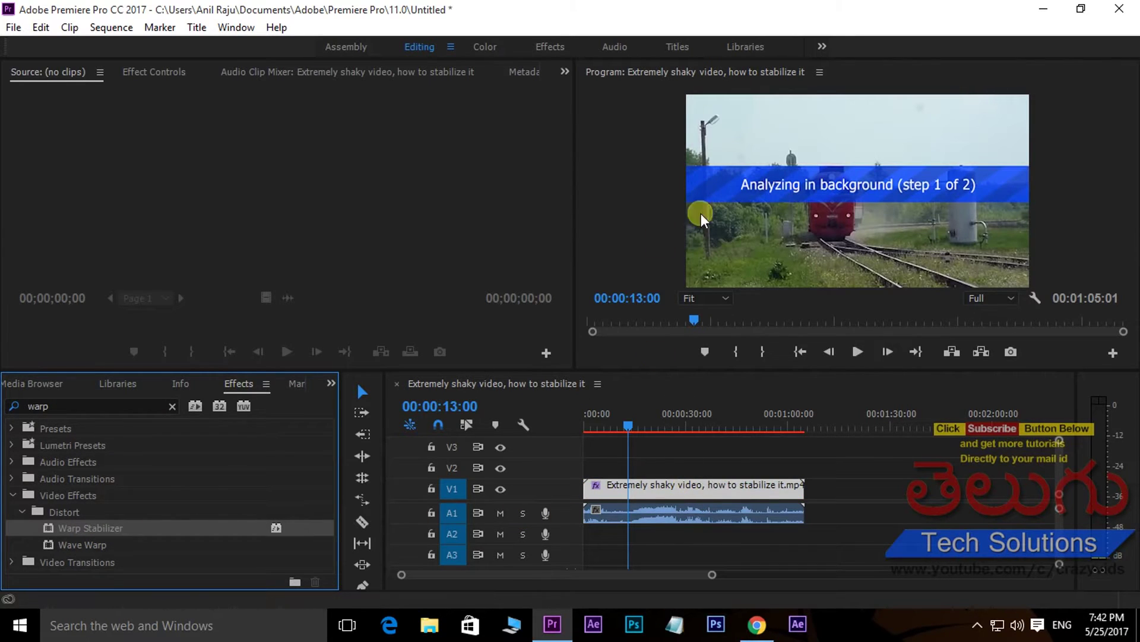
click(155, 71)
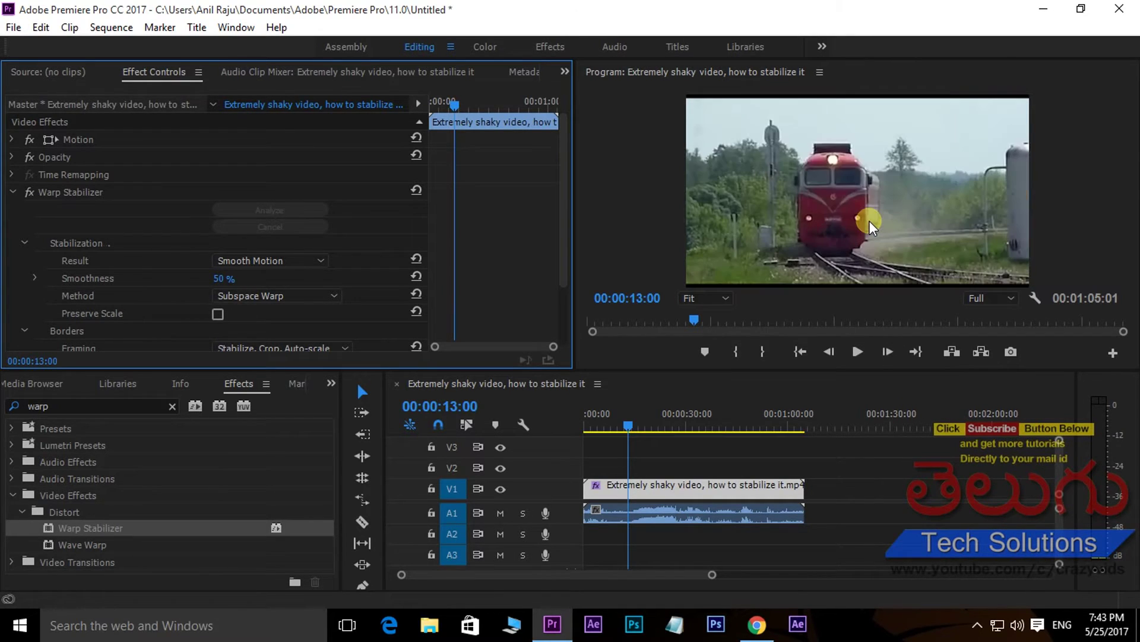
drag(636, 429, 593, 439)
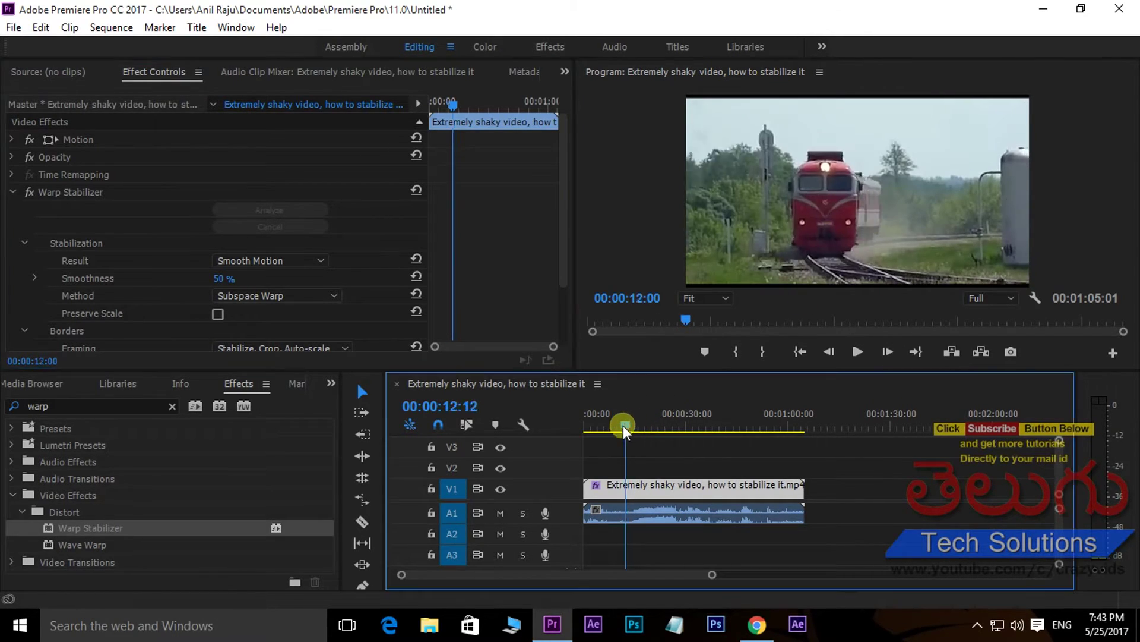
key(space)
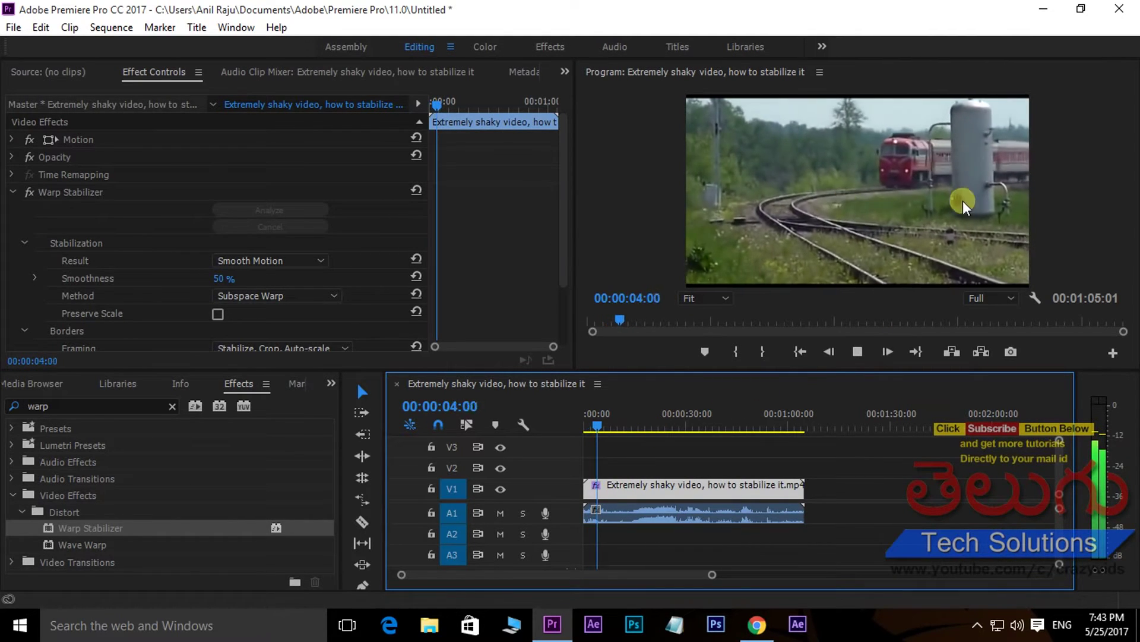
key(space)
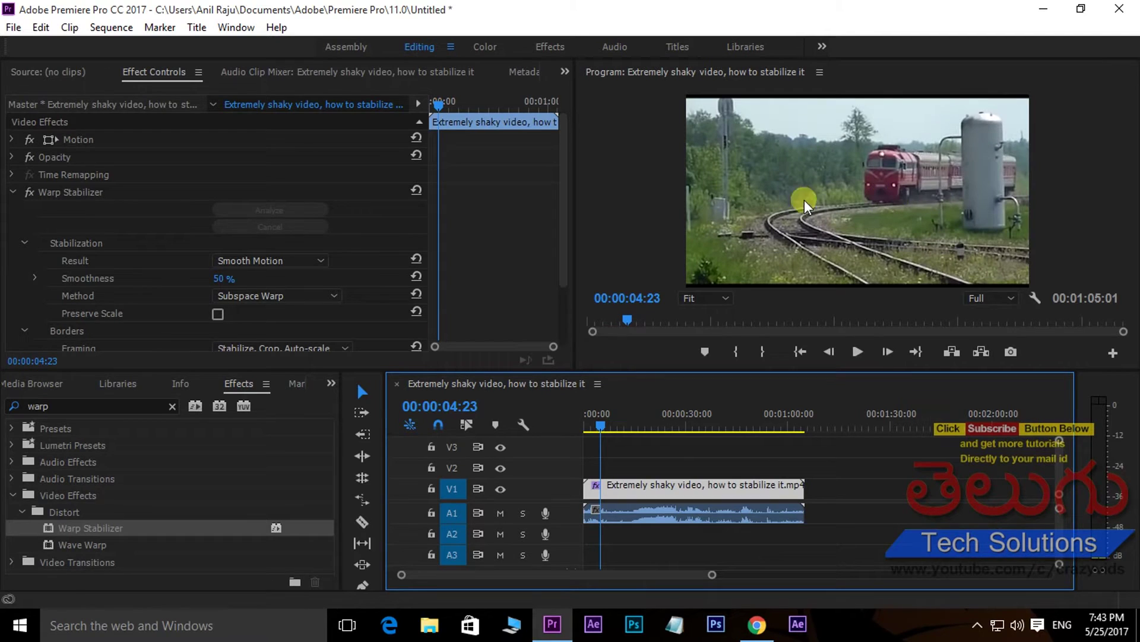
key(space)
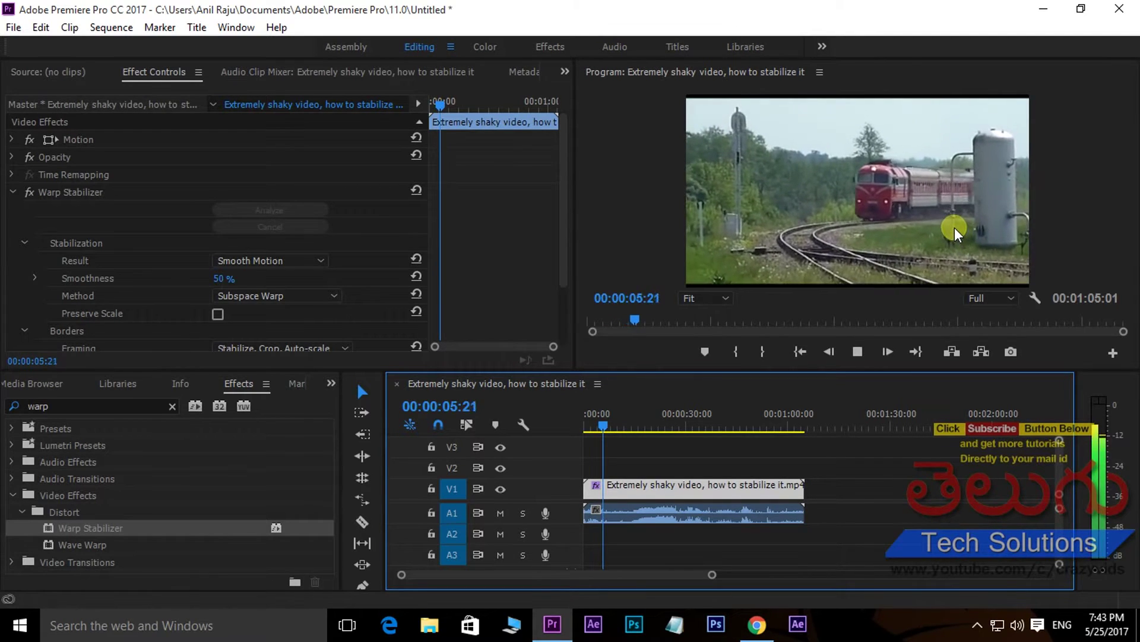
key(space)
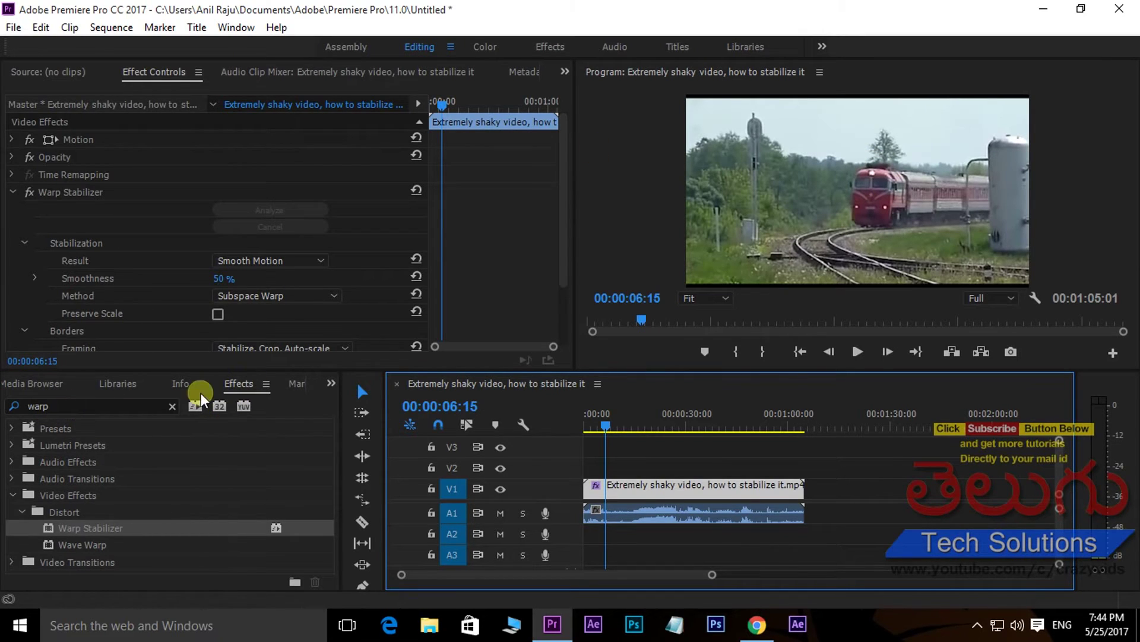
Create a new 640x360, 25 fps Adjustment Layer in the Project panel
click(33, 389)
click(14, 383)
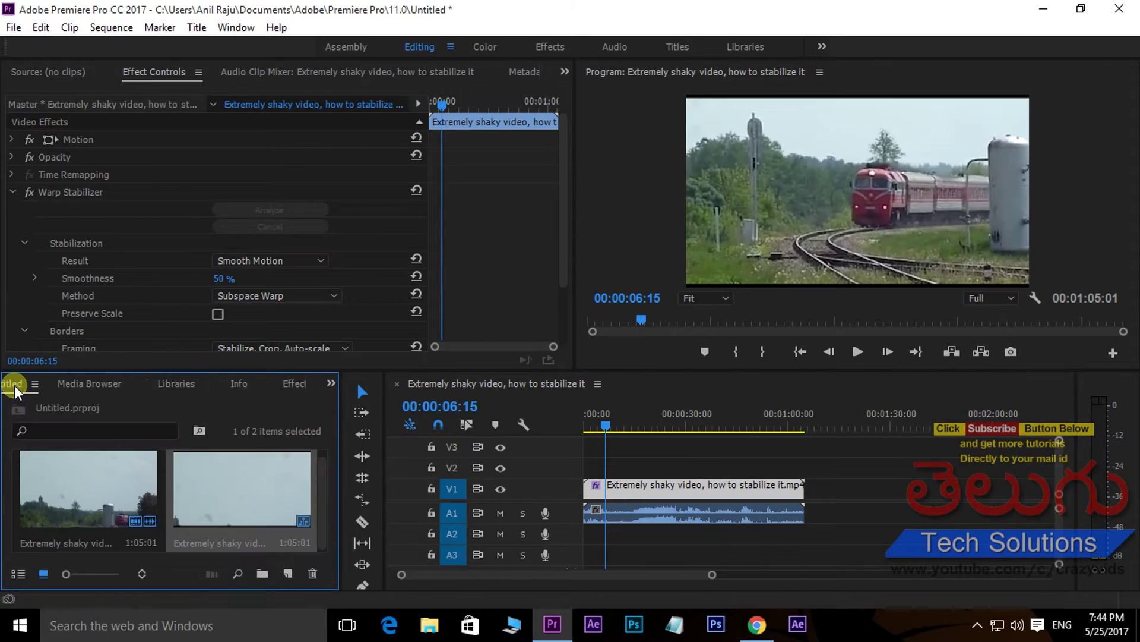
click(242, 499)
click(287, 574)
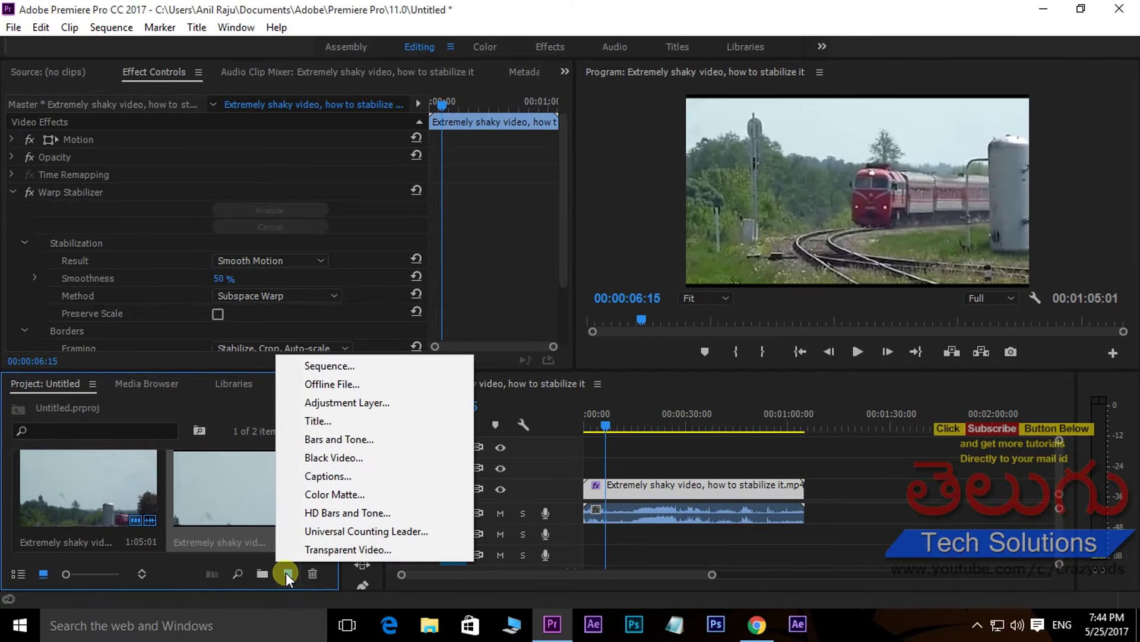
click(357, 405)
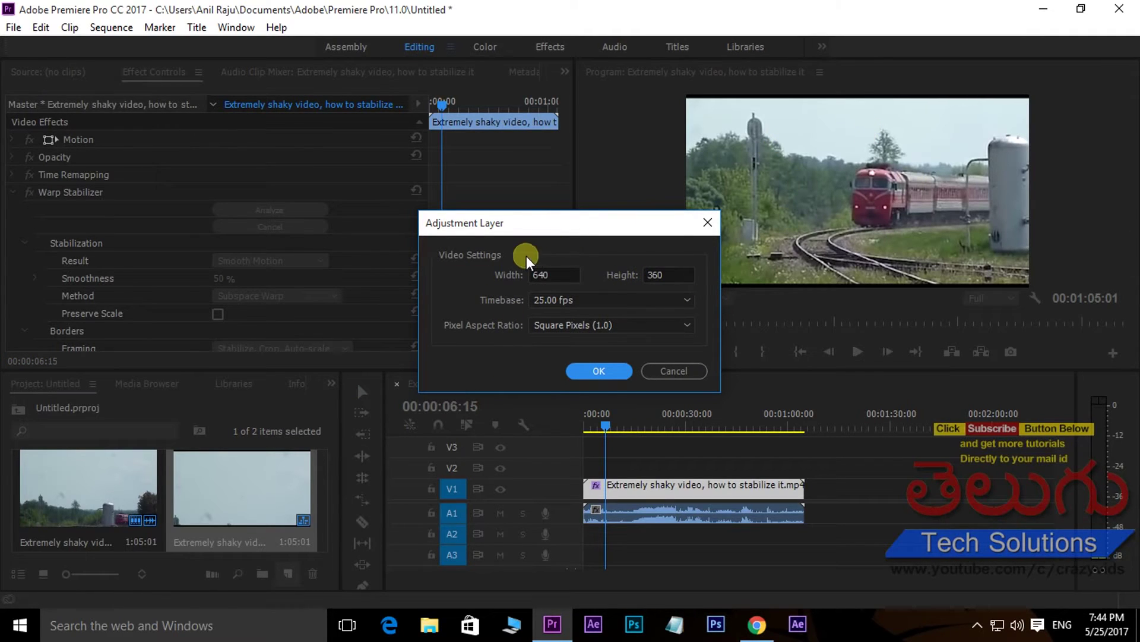
click(595, 370)
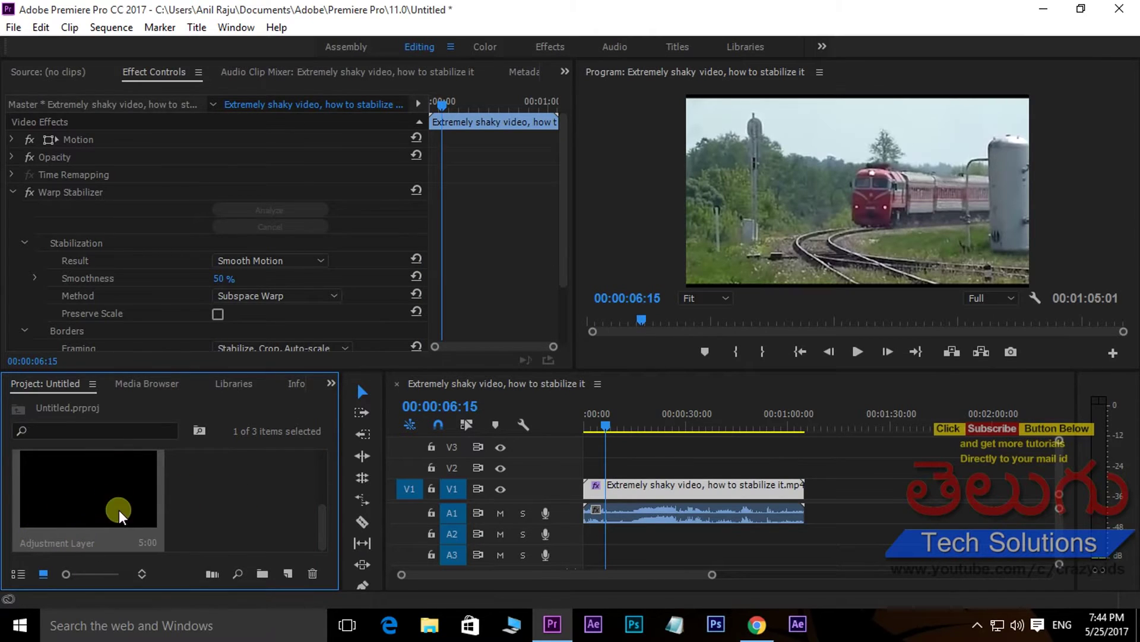
Place the adjustment layer on V2 above the train clip, spanning its full length
mouse_move(51, 497)
mouse_down()
mouse_move(575, 514)
mouse_move(627, 475)
mouse_move(618, 466)
mouse_move(803, 473)
mouse_up()
drag(609, 425, 738, 425)
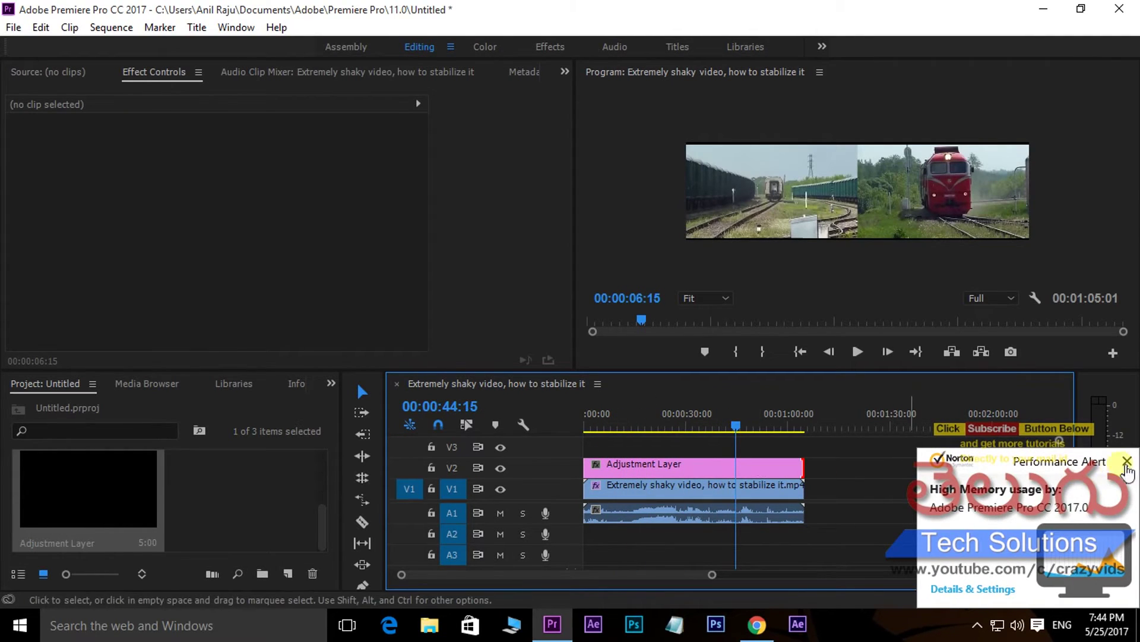
click(1126, 464)
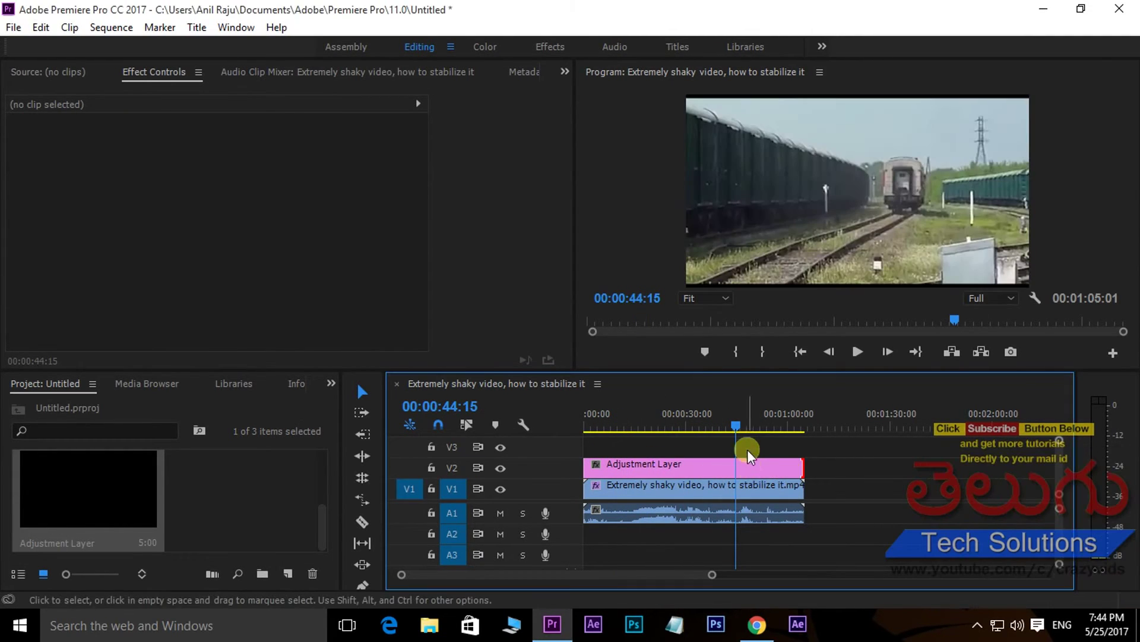
drag(735, 427, 699, 427)
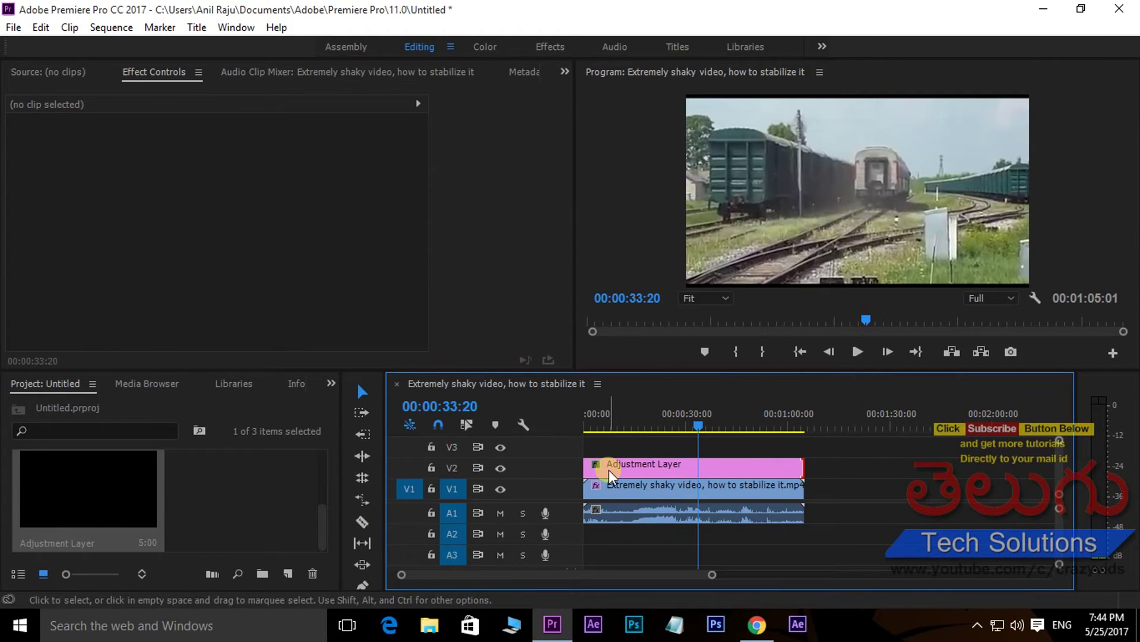
Select the Adjustment Layer at 00:00:05:04 and show its 640x360, 25 fps still-image details in Info
mouse_move(699, 426)
mouse_down()
mouse_move(610, 433)
mouse_move(600, 445)
mouse_up()
click(674, 469)
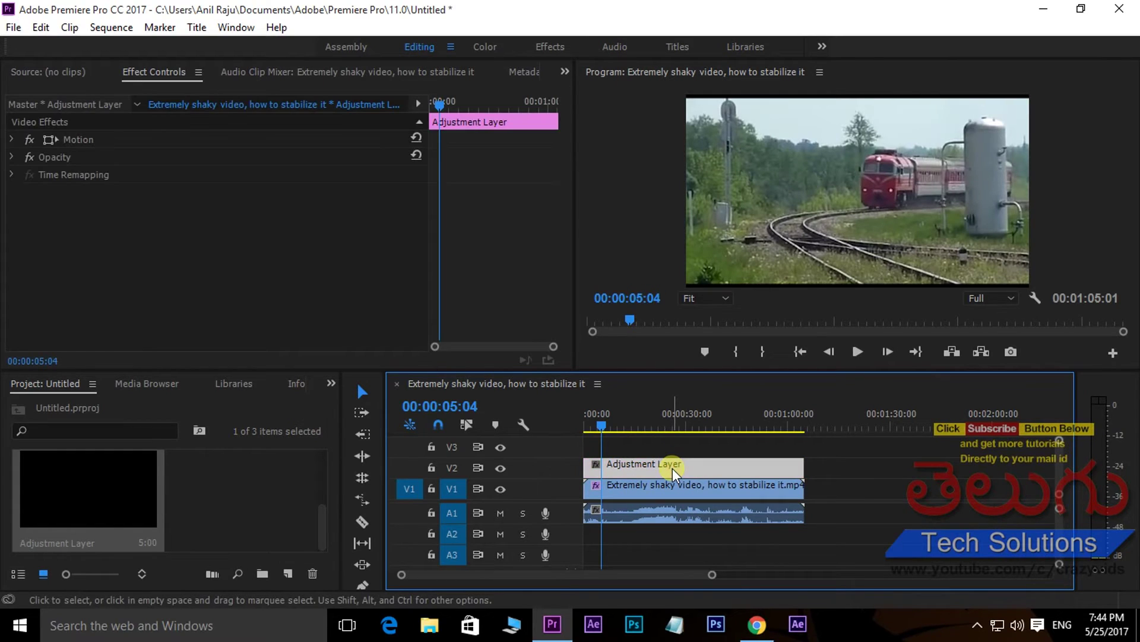
click(284, 389)
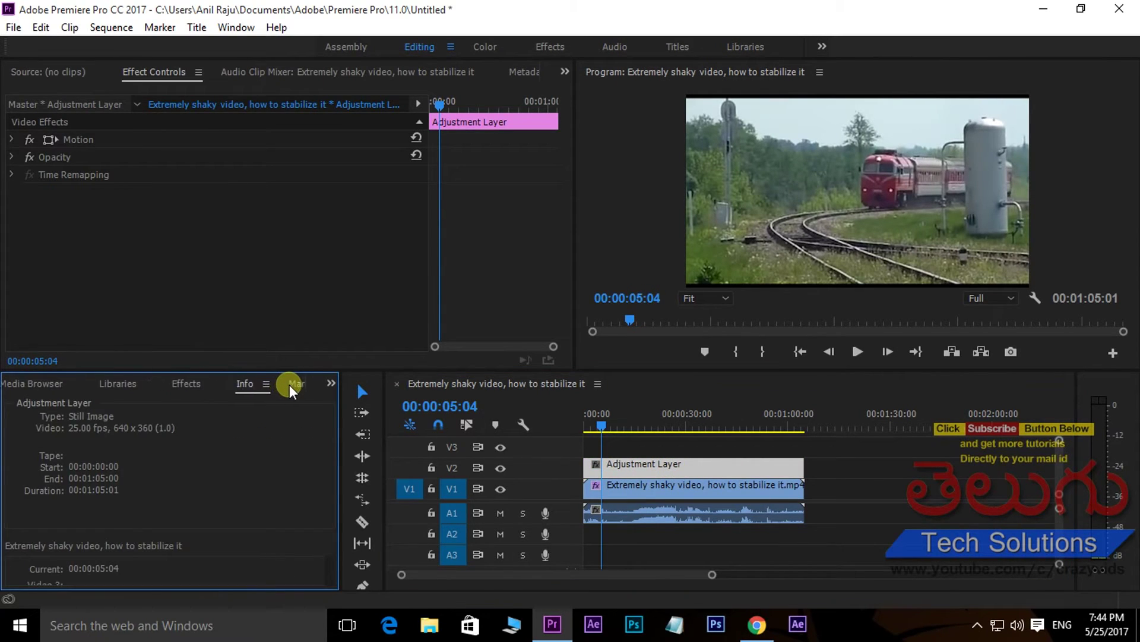
Apply the Fast Color Corrector effect to the Adjustment Layer clip
click(117, 384)
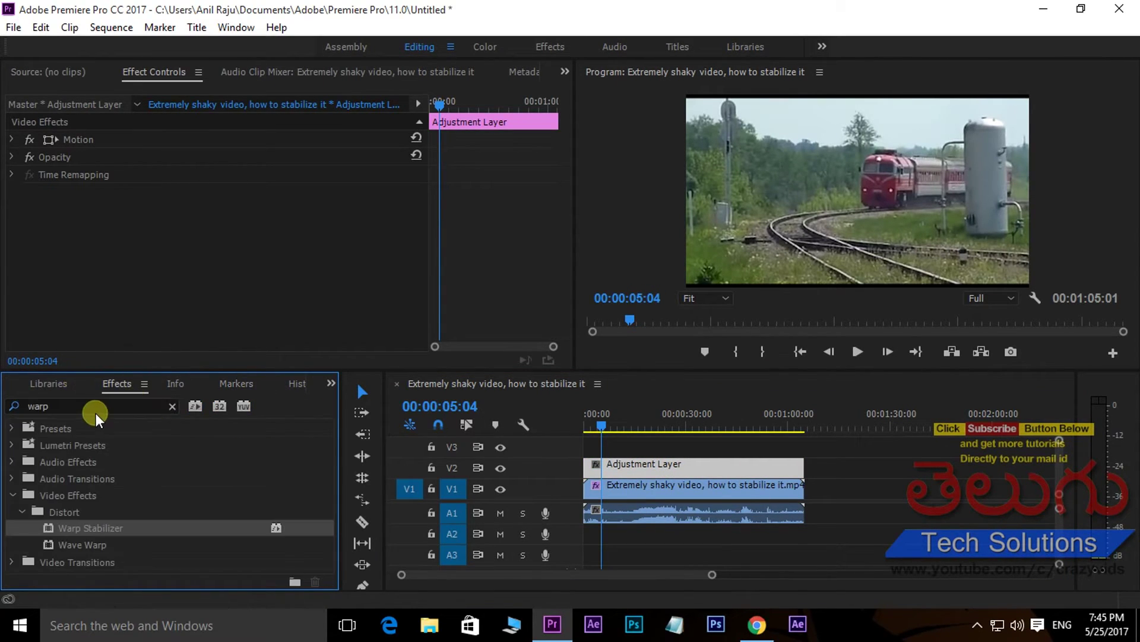
double_click(34, 407)
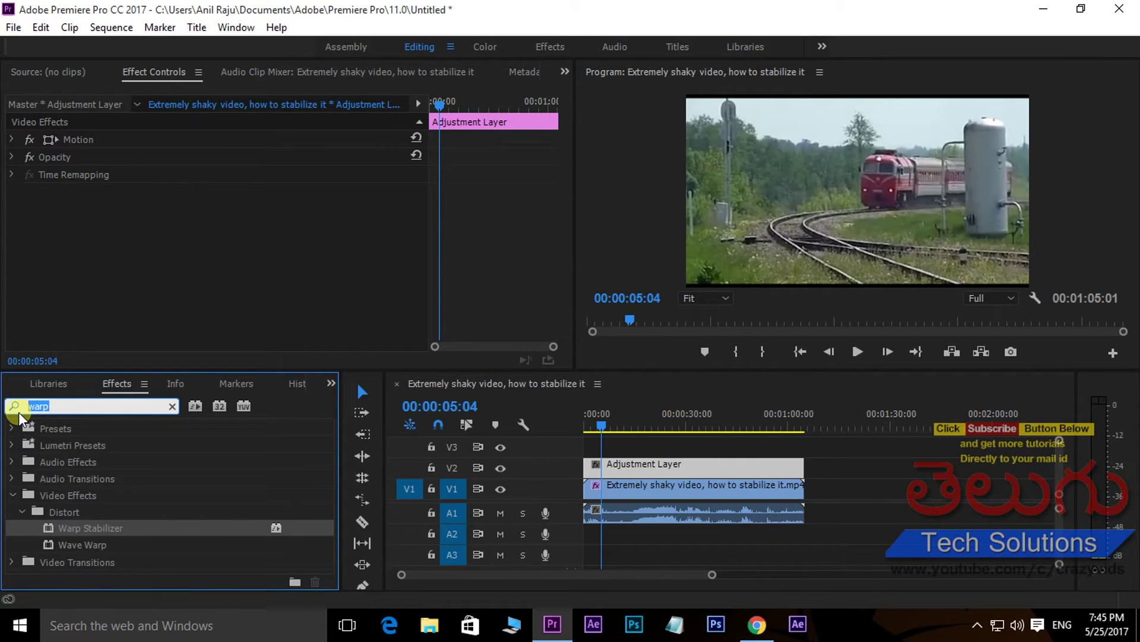
text(fas)
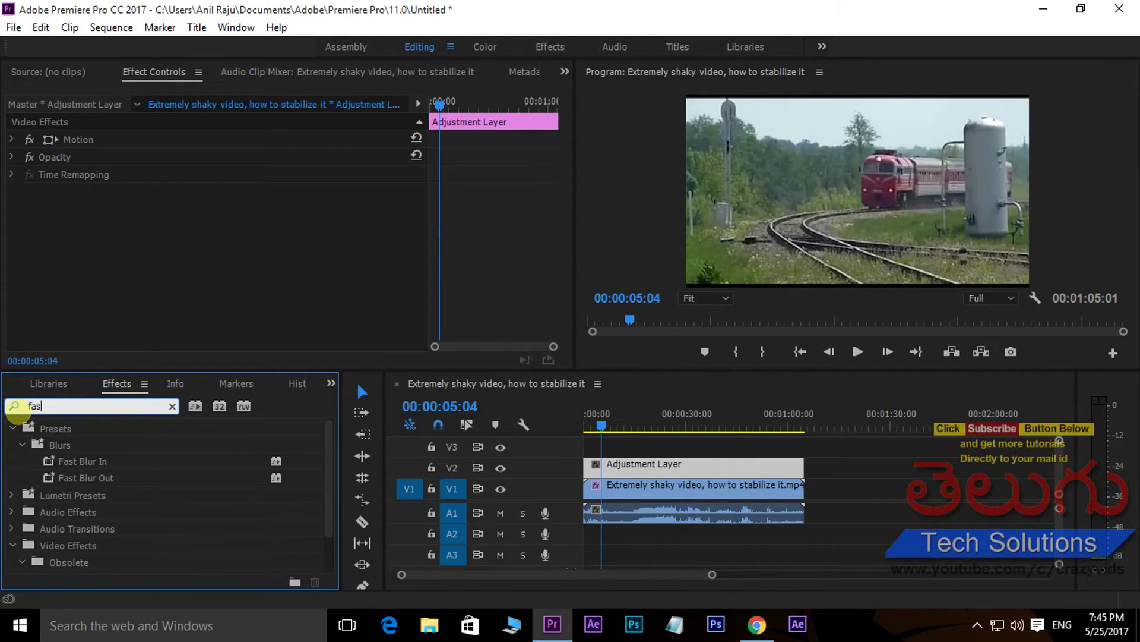
text(t)
scroll(331, 463, down, 1)
scroll(332, 475, down, 1)
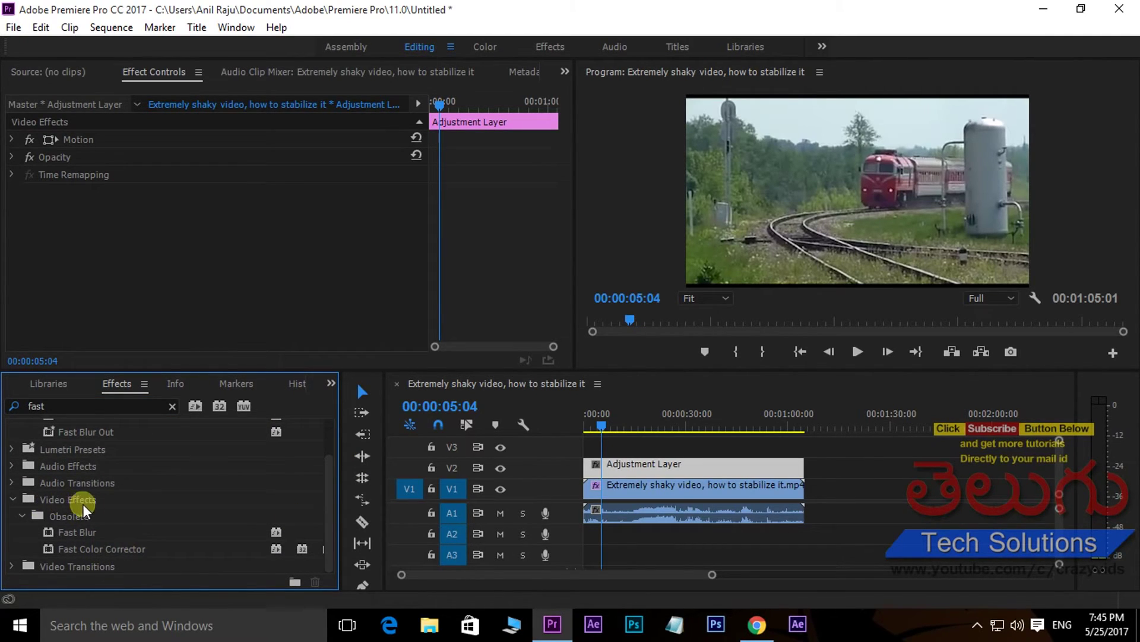
click(67, 551)
mouse_move(67, 553)
mouse_down()
mouse_move(715, 475)
mouse_move(664, 473)
mouse_up()
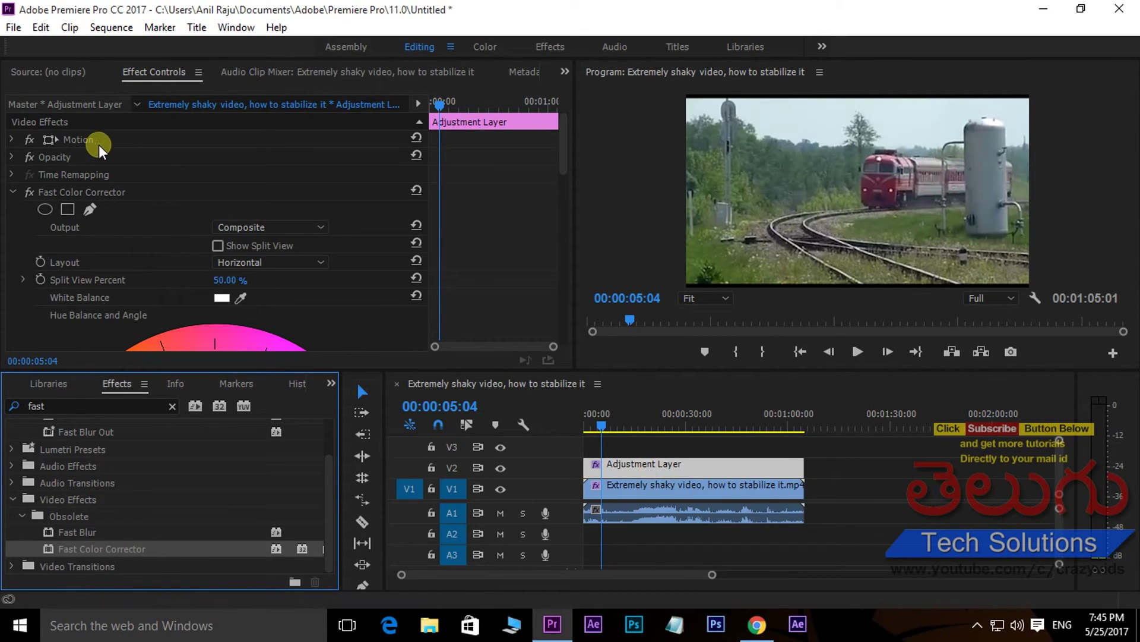
Save the project
scroll(202, 220, down, 2)
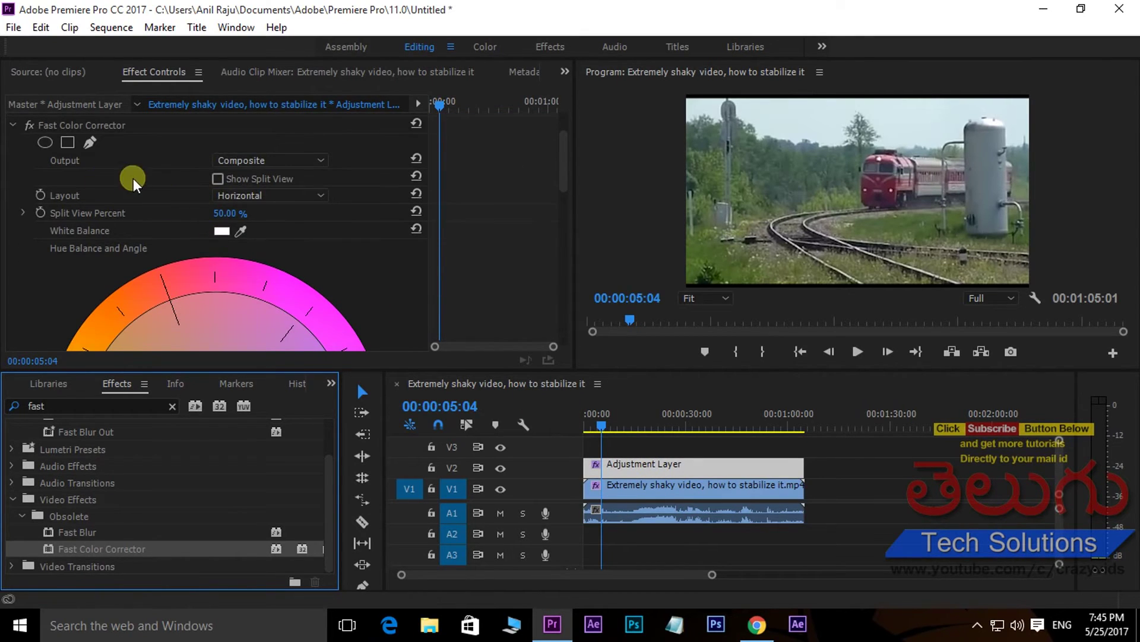
scroll(318, 242, down, 5)
scroll(315, 243, down, 5)
scroll(315, 244, down, 8)
scroll(314, 232, down, 1)
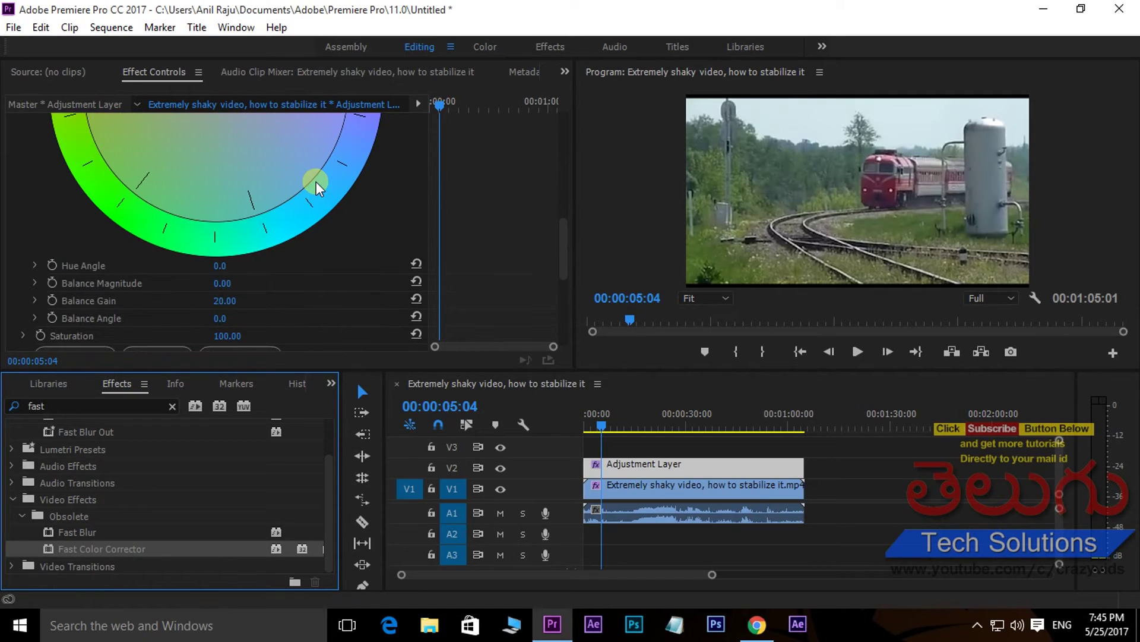
scroll(145, 247, down, 2)
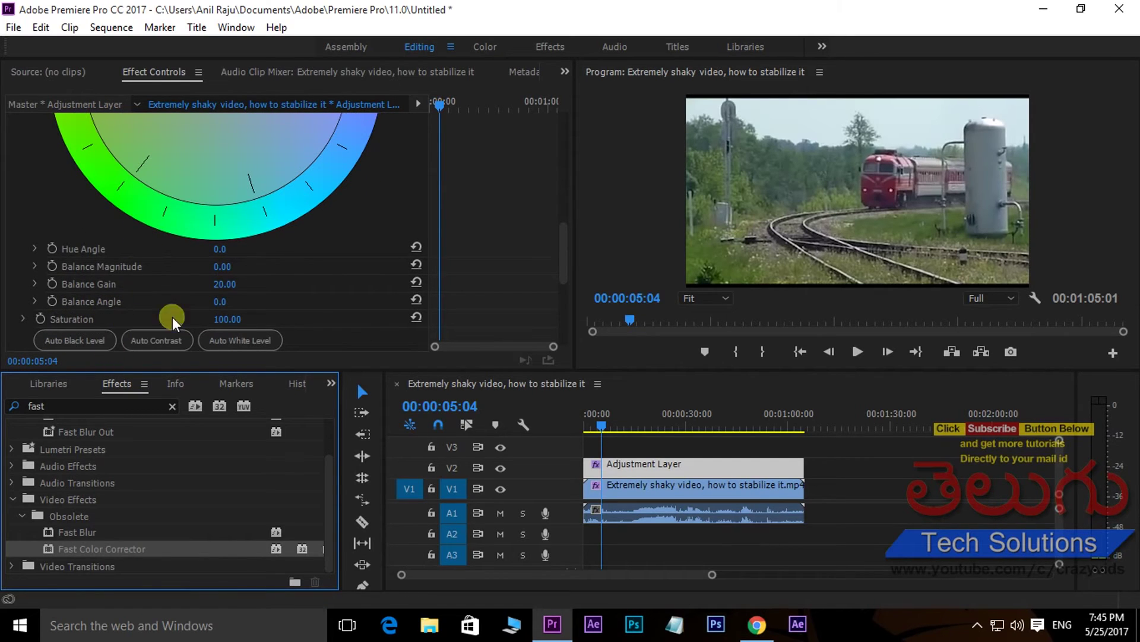
key(ctrl+s)
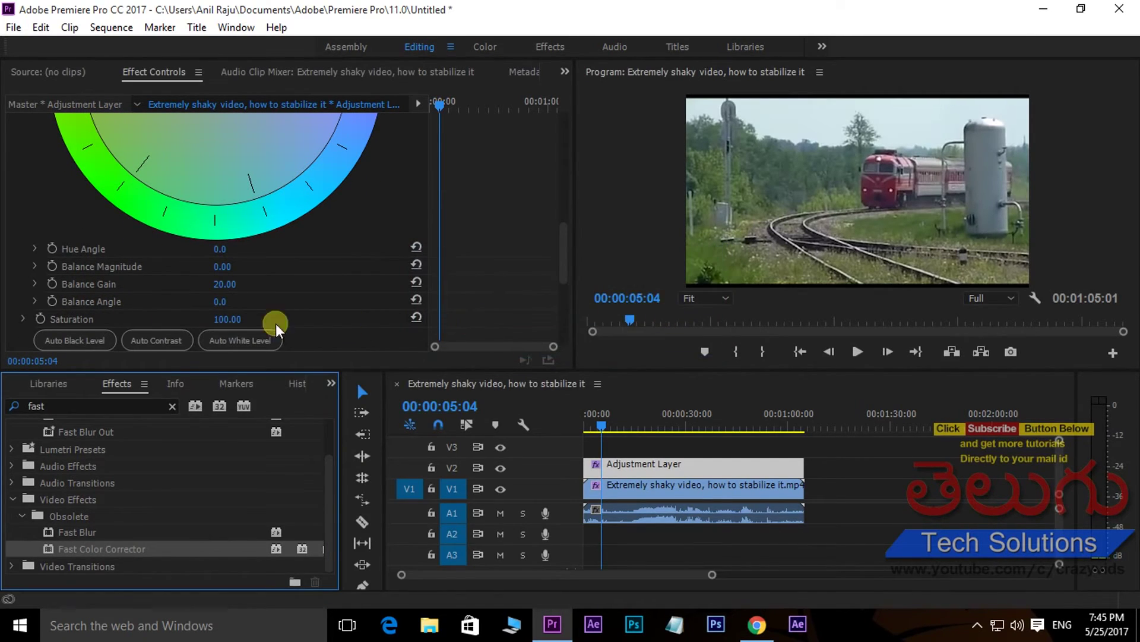
Set Fast Color Corrector Saturation to 200, keeping Balance Gain at 20
click(228, 319)
text(200)
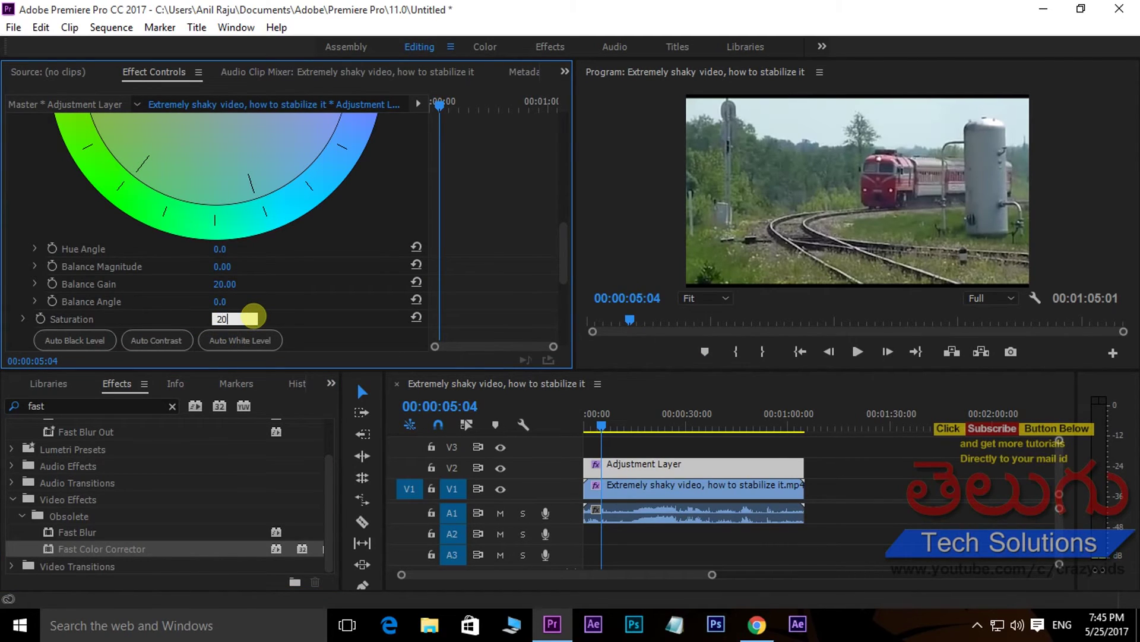
key(Return)
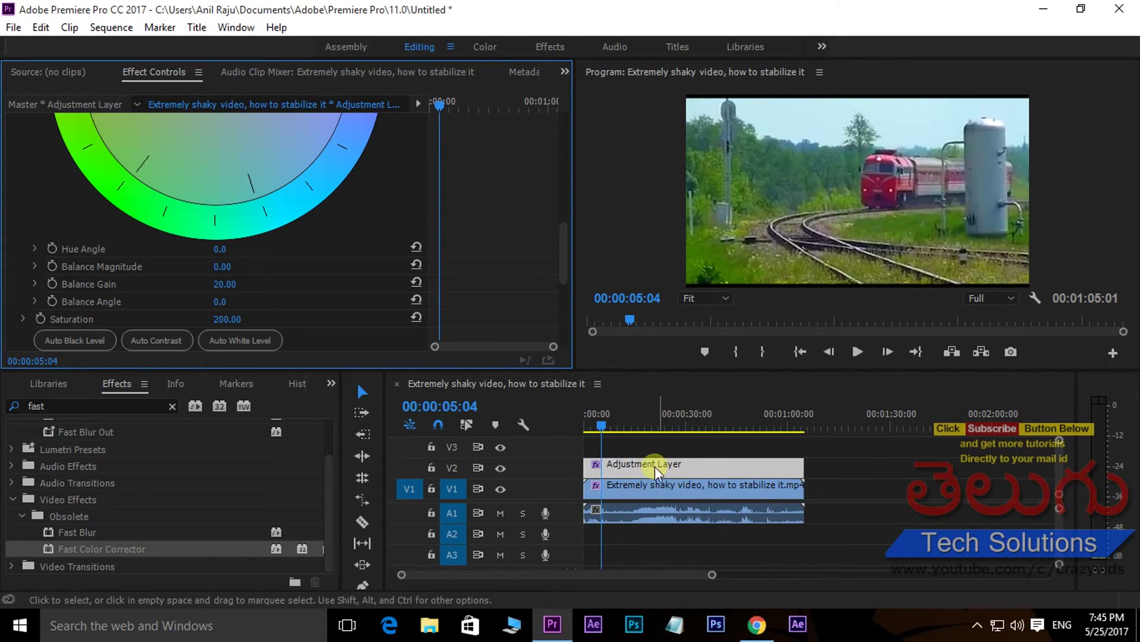
click(500, 469)
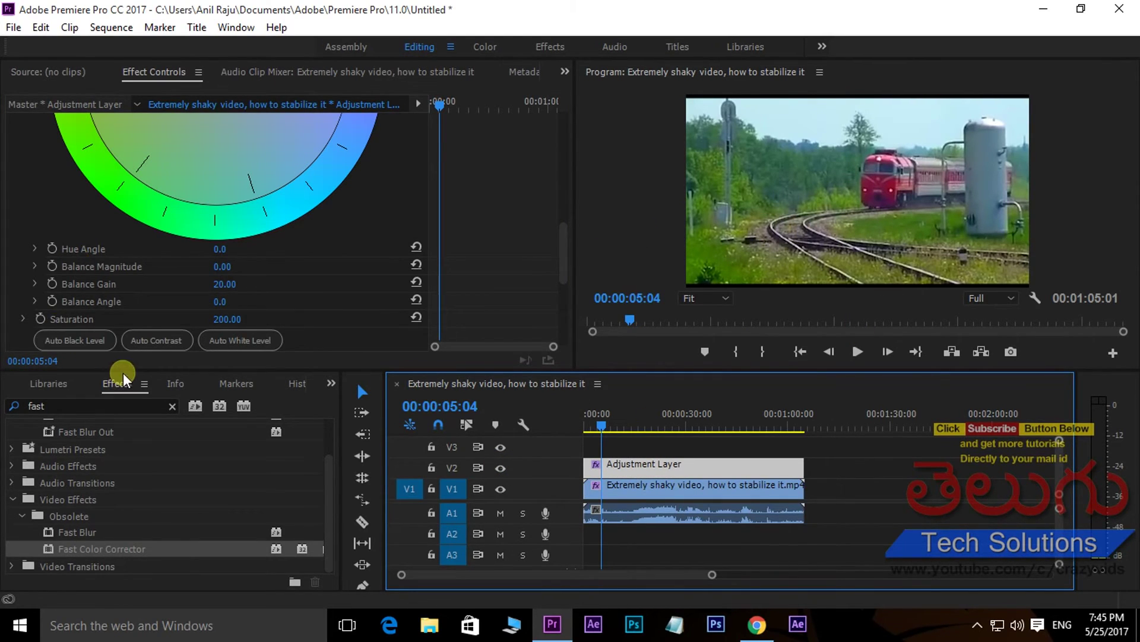
scroll(185, 244, up, 5)
scroll(190, 228, up, 6)
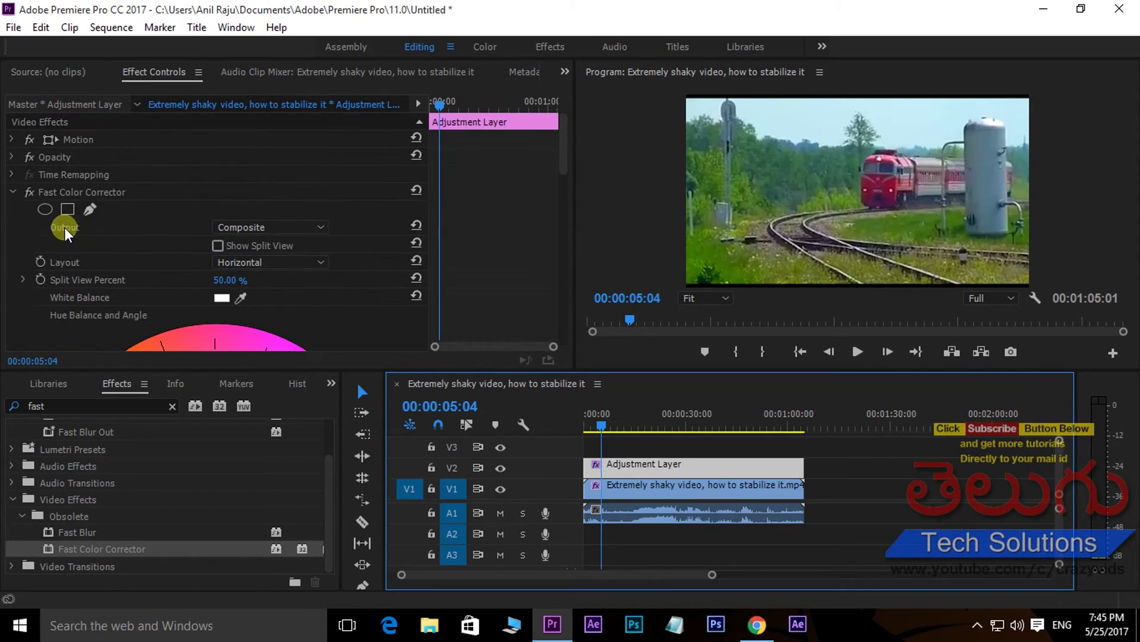
Apply Three-Way Color Corrector to the Adjustment Layer
click(12, 192)
click(56, 408)
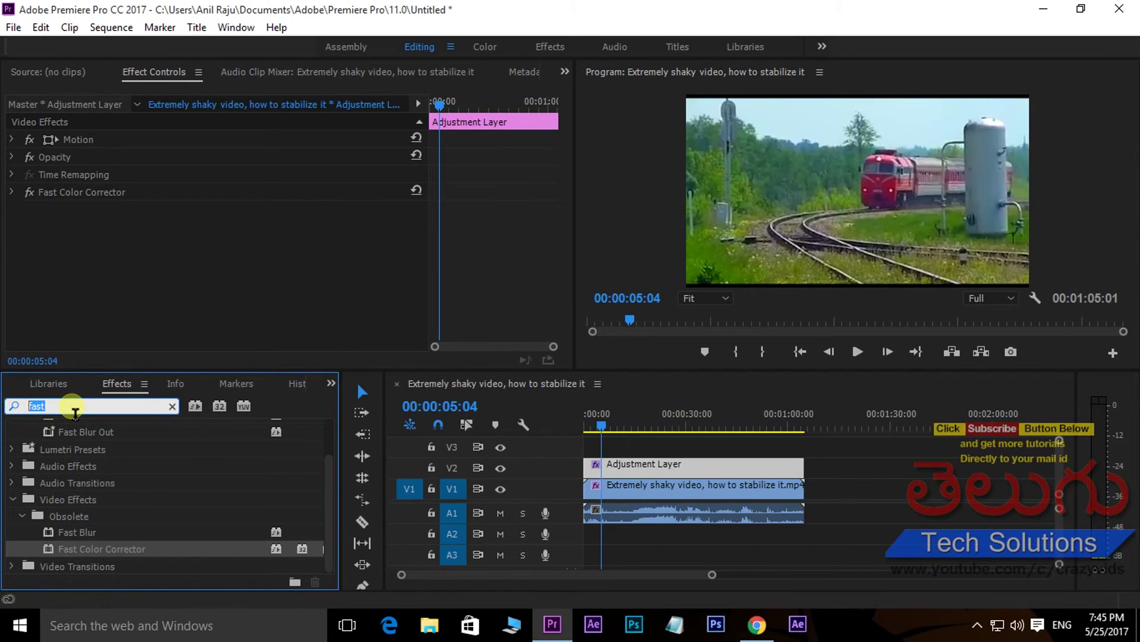
text(three)
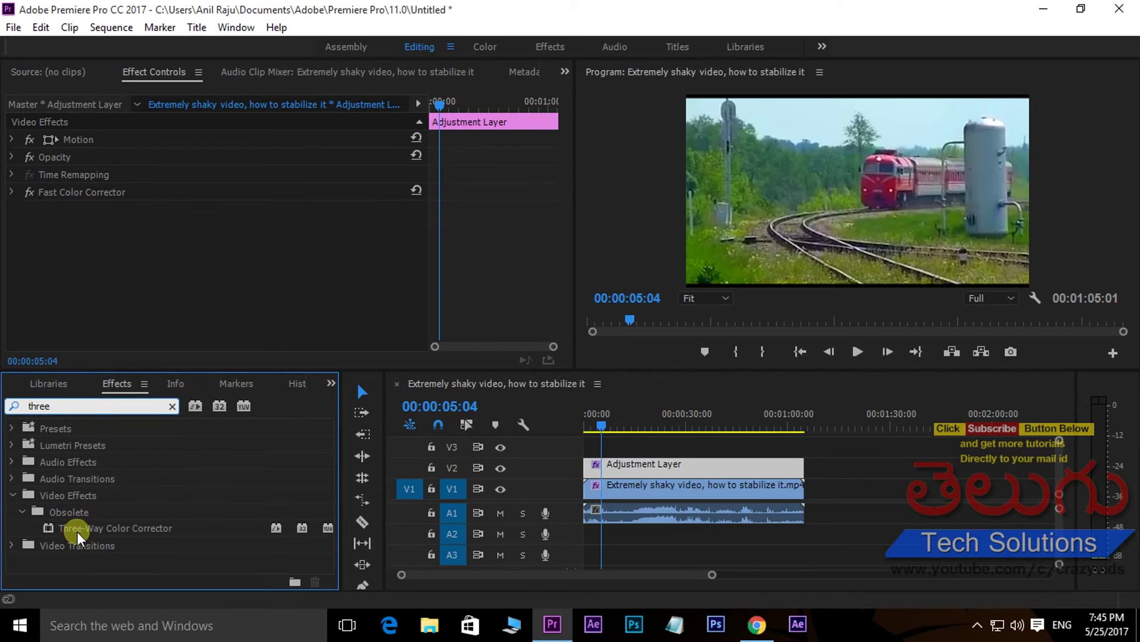
mouse_move(137, 529)
mouse_down()
mouse_move(549, 516)
mouse_move(648, 466)
mouse_up()
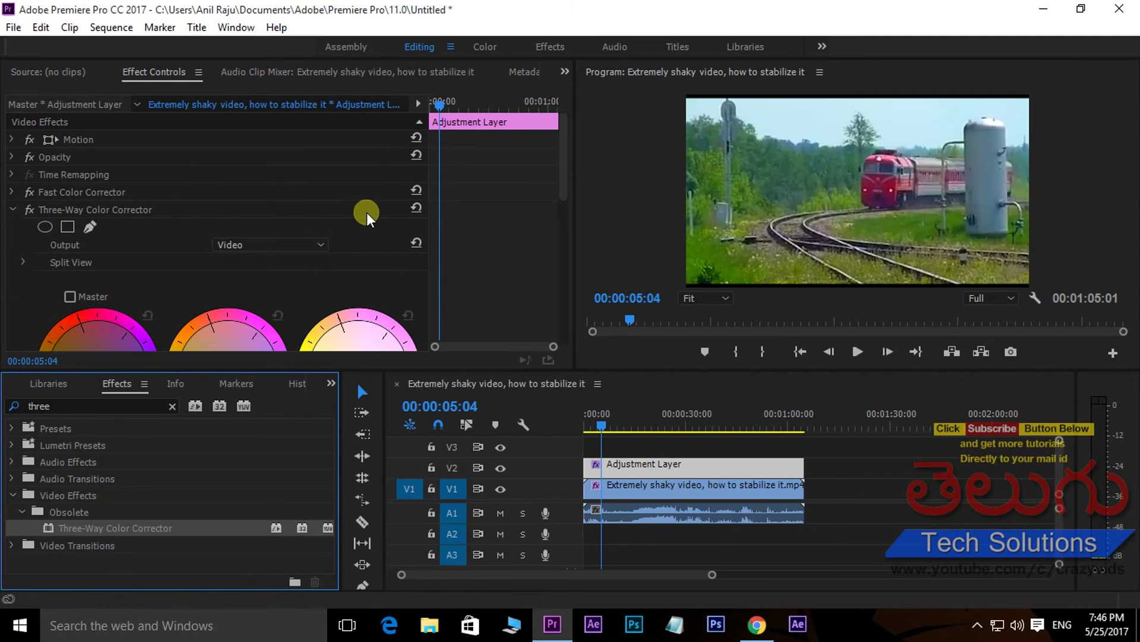
Set the Three-Way Color Corrector's Master Saturation to 200
scroll(370, 217, down, 3)
scroll(371, 218, down, 4)
scroll(371, 217, down, 1)
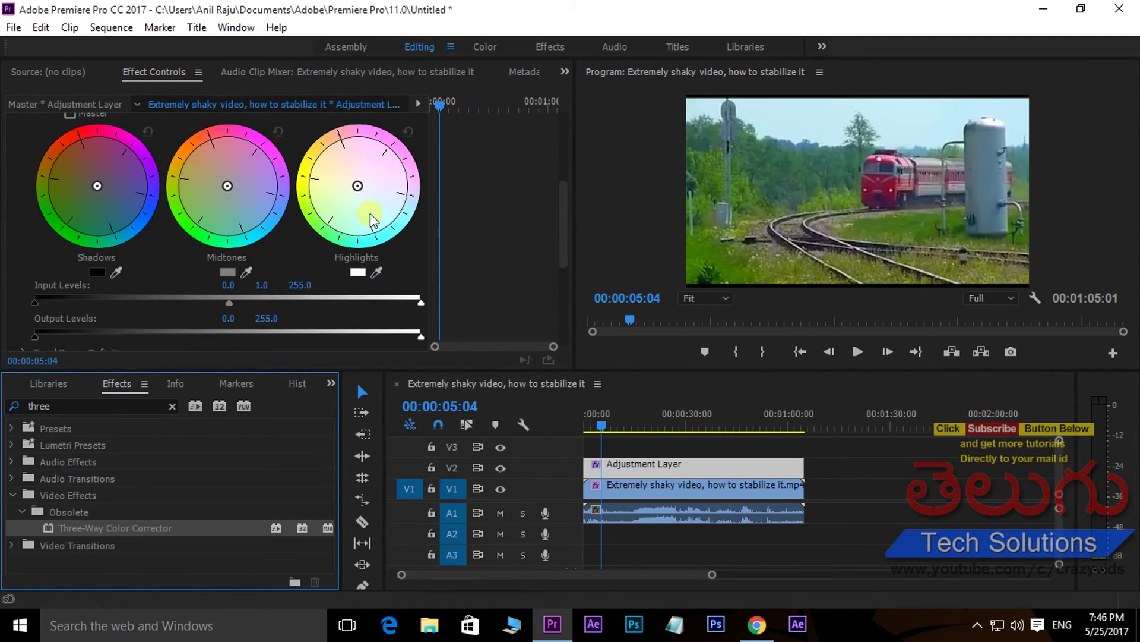
scroll(373, 218, down, 2)
scroll(375, 218, down, 3)
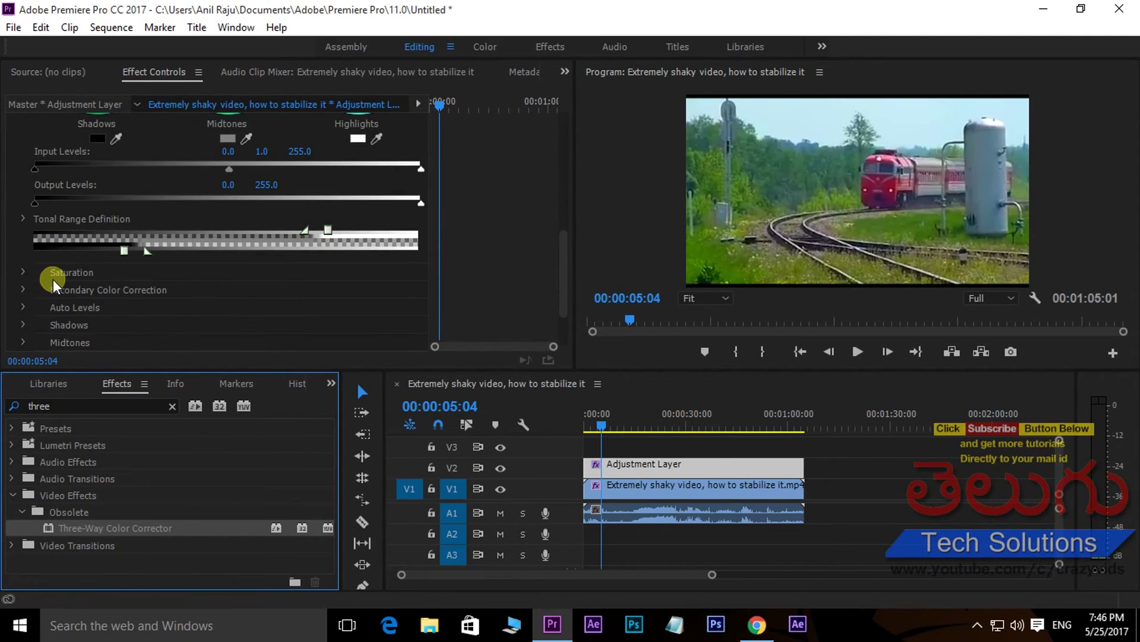
click(24, 273)
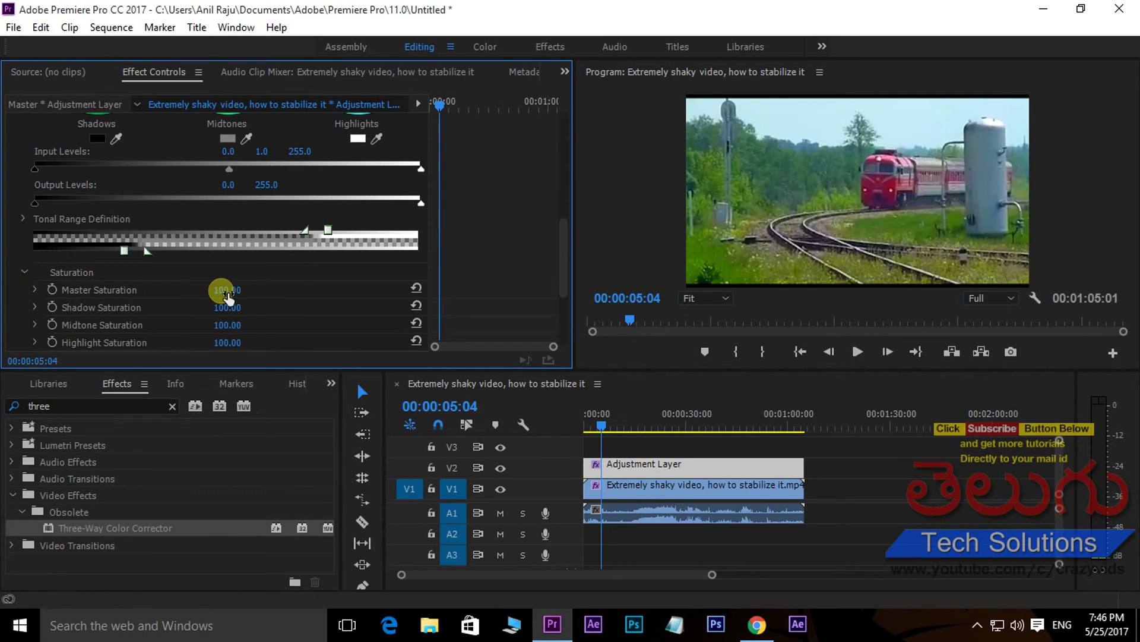
click(238, 289)
text(2)
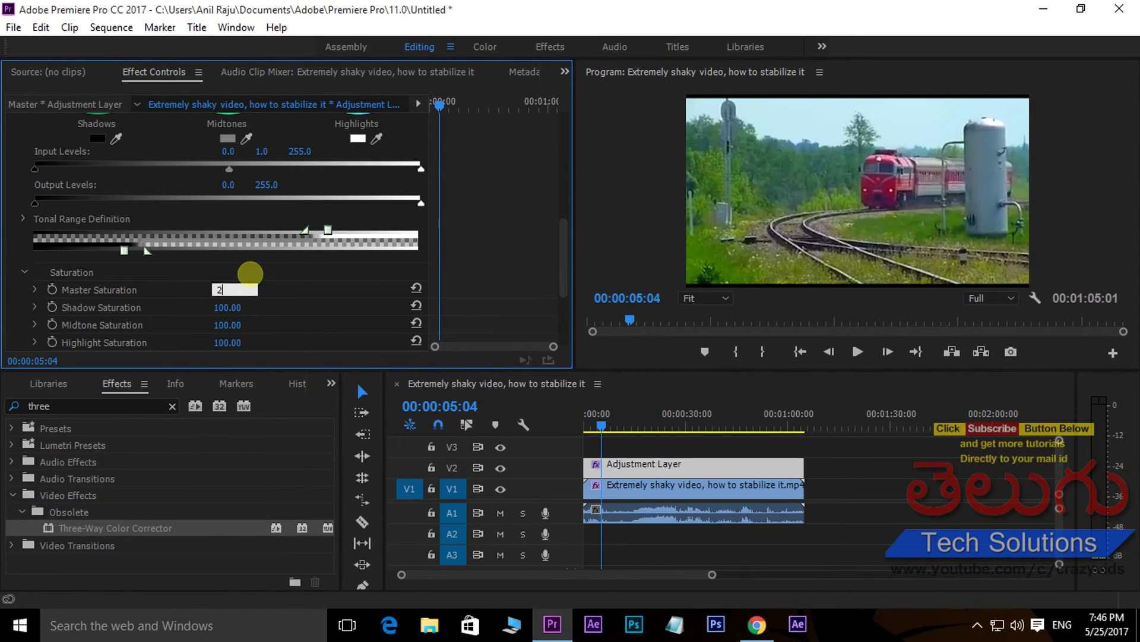
text(00)
key(Return)
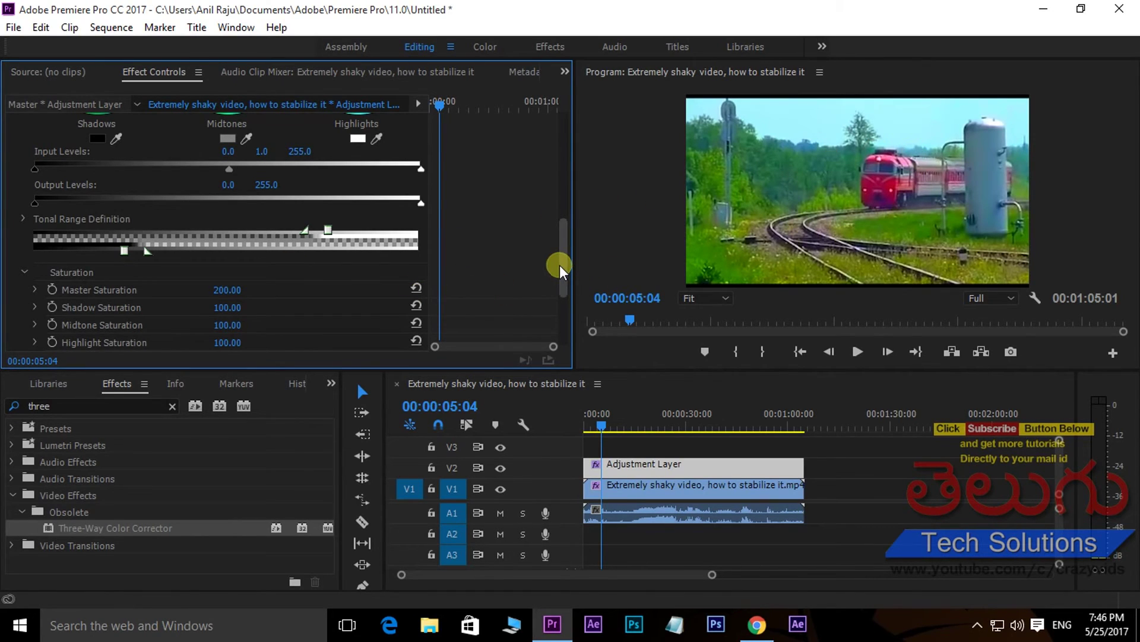
Shift the Shadows balance toward green and the Midtones and Highlights toward warm tones
drag(561, 262, 567, 198)
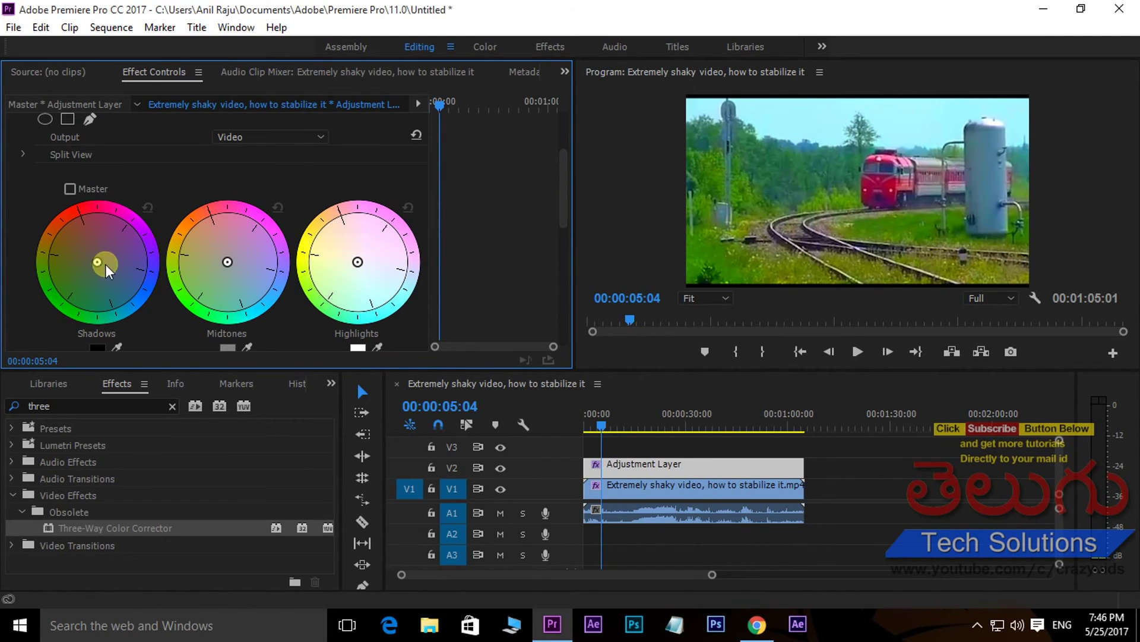
drag(98, 263, 65, 278)
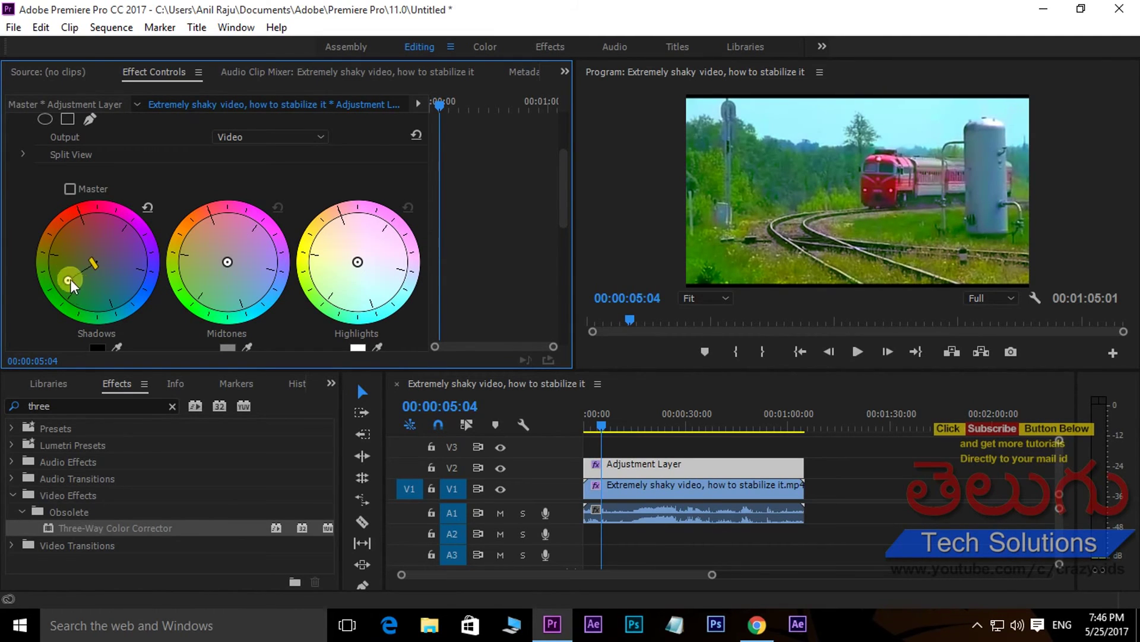
drag(228, 262, 203, 244)
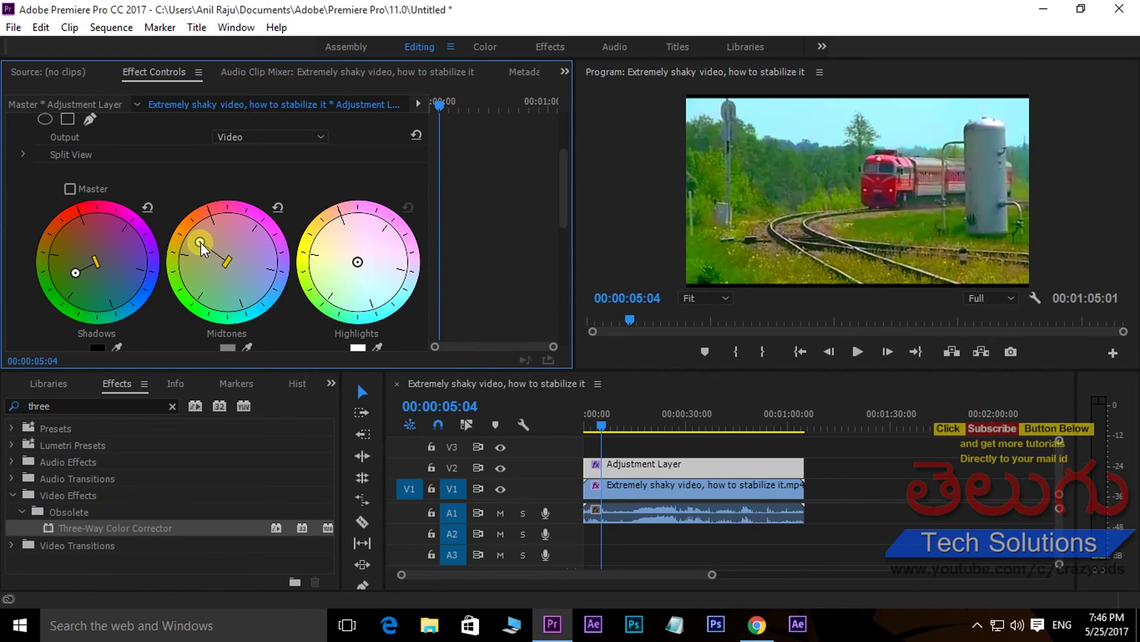
drag(358, 262, 328, 252)
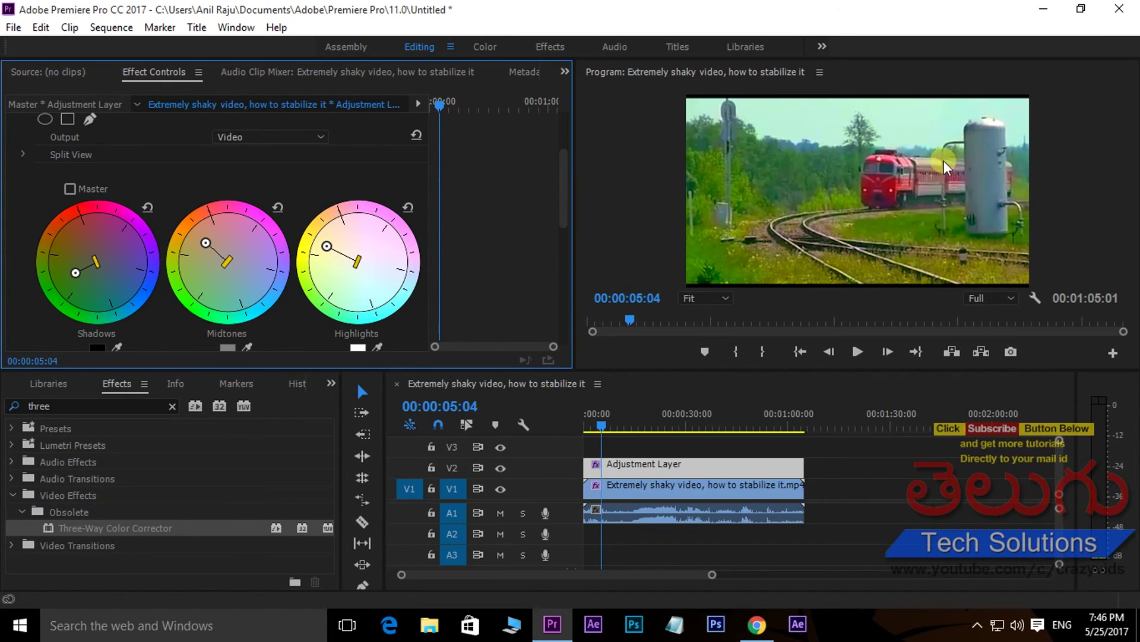
Play the graded footage from about seven seconds, then maximize the Program Monitor
click(609, 423)
key(space)
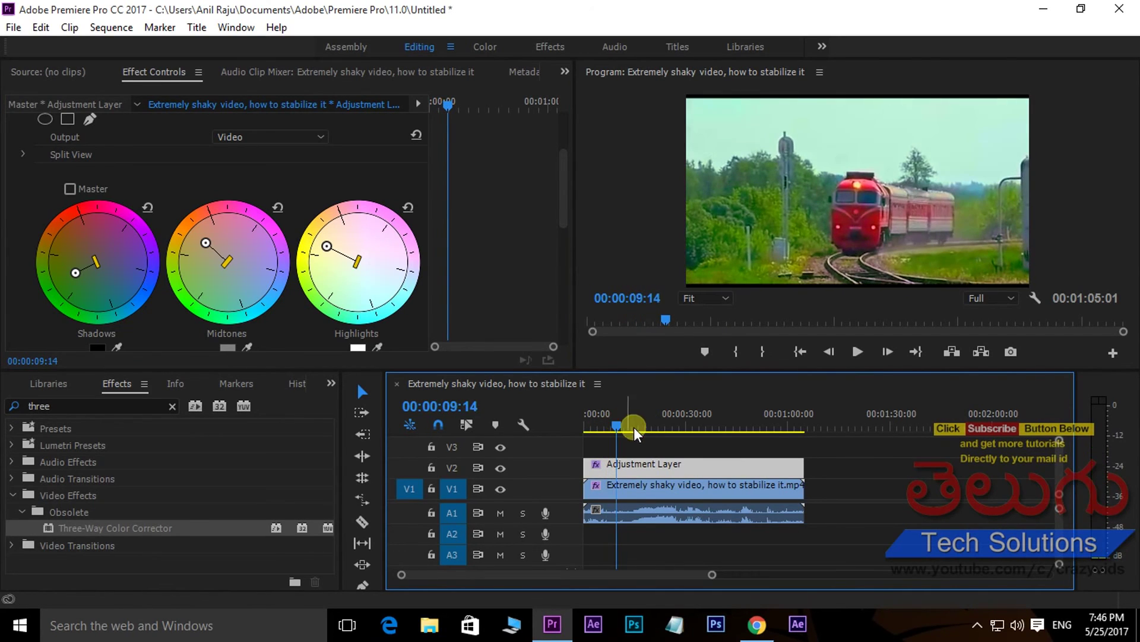
key(space)
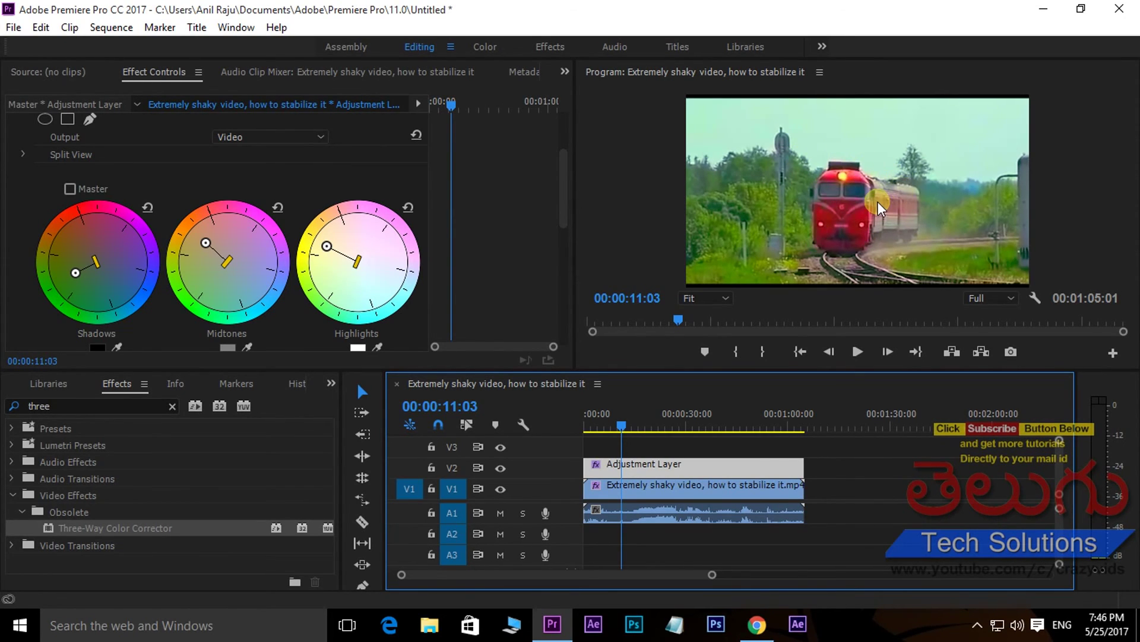
key(grave)
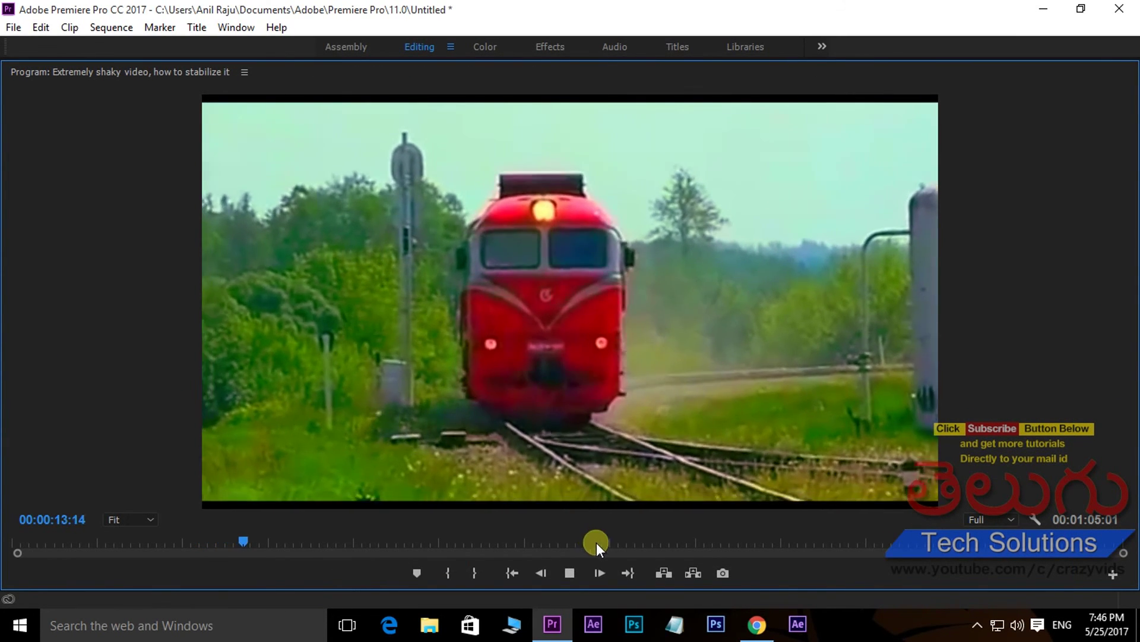
click(634, 543)
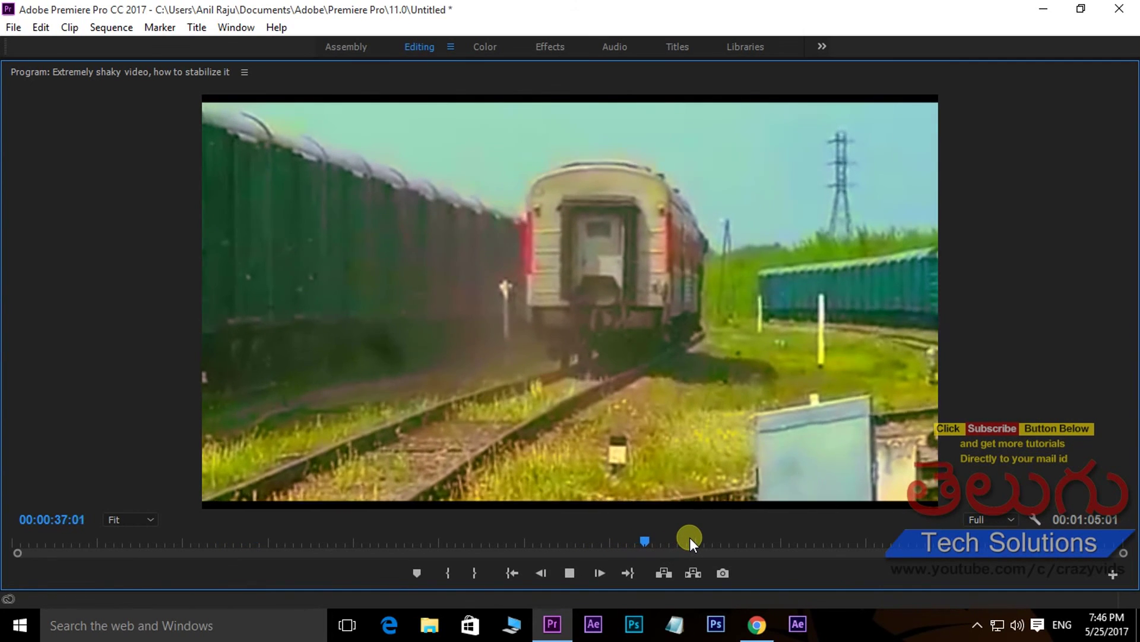
key(space)
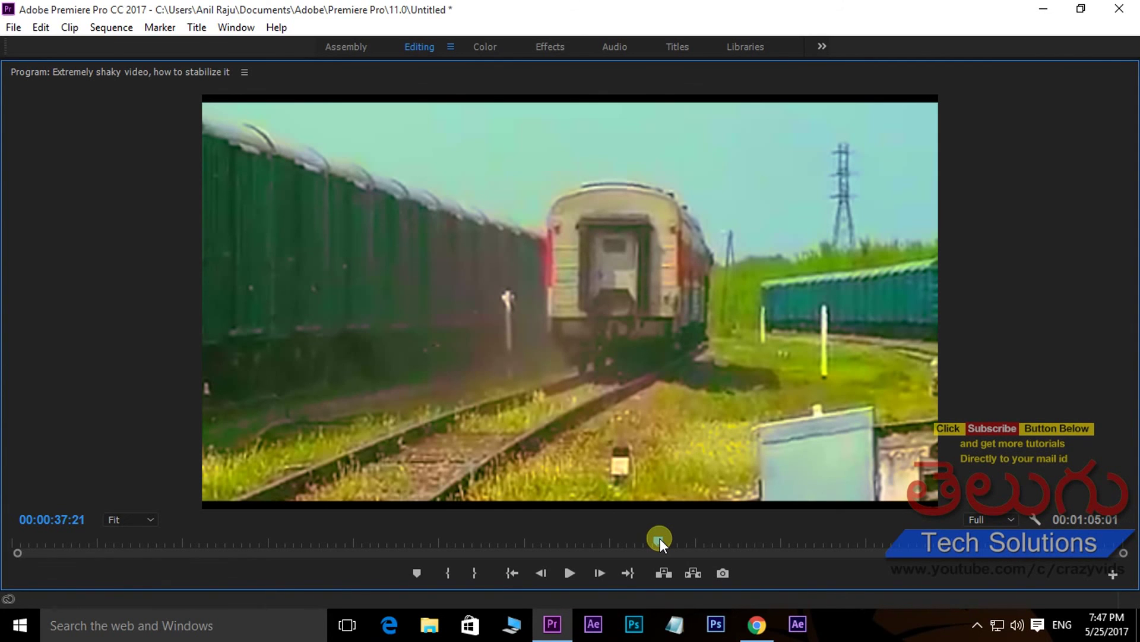
drag(660, 538, 430, 536)
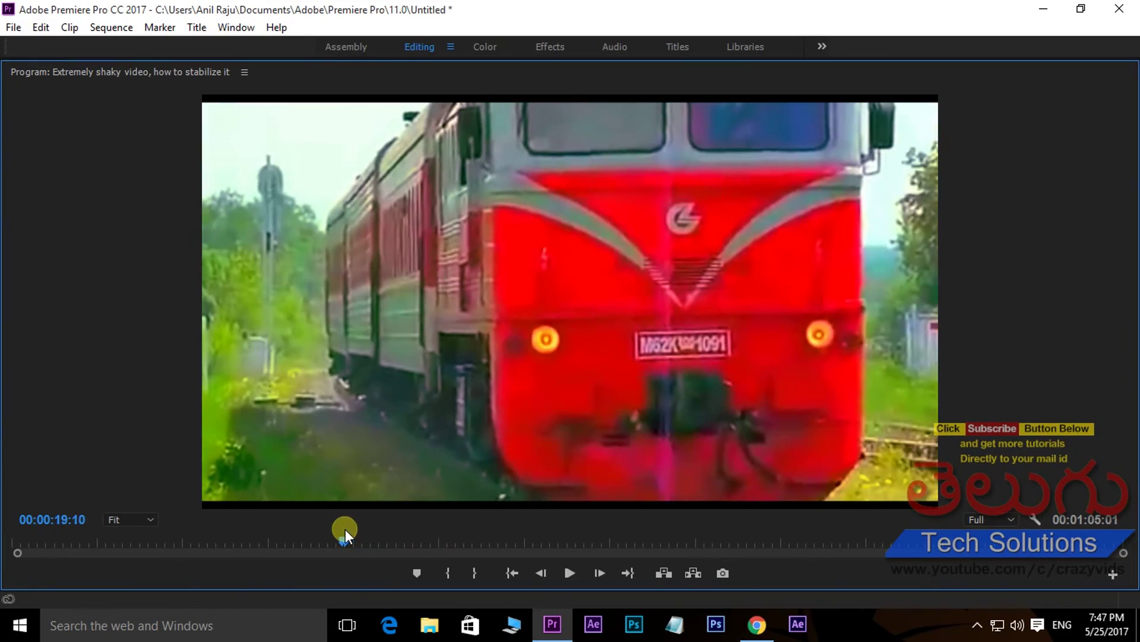
drag(430, 536, 344, 536)
key(space)
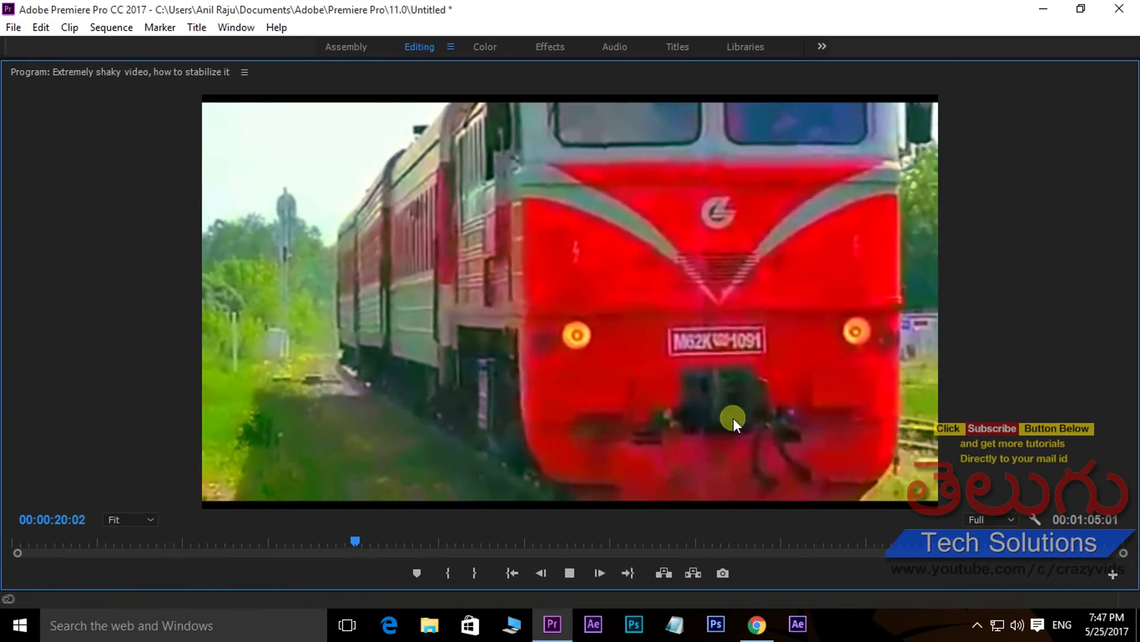